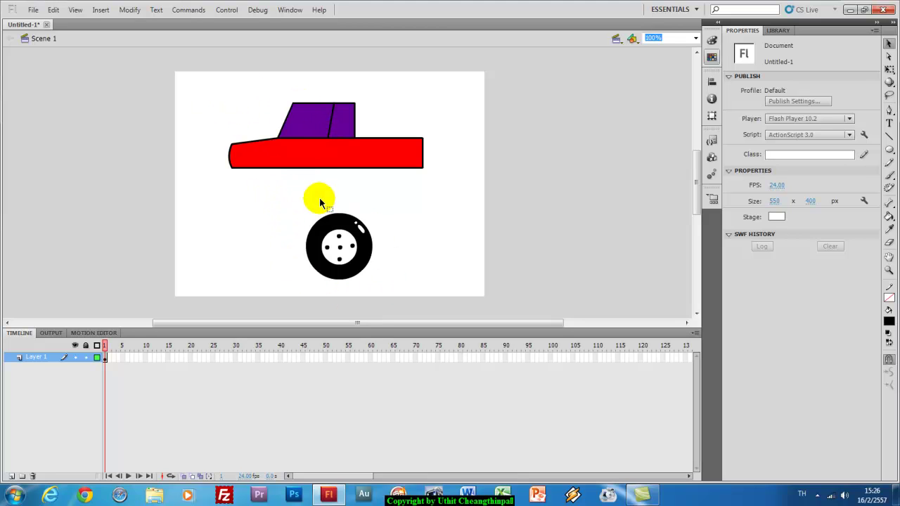
# Convert the whole truck body drawing into a movie clip symbol named ตัวรถ and shift it slightly up and left.
pyautogui.moveTo(207, 75); pyautogui.dragTo(450, 204)
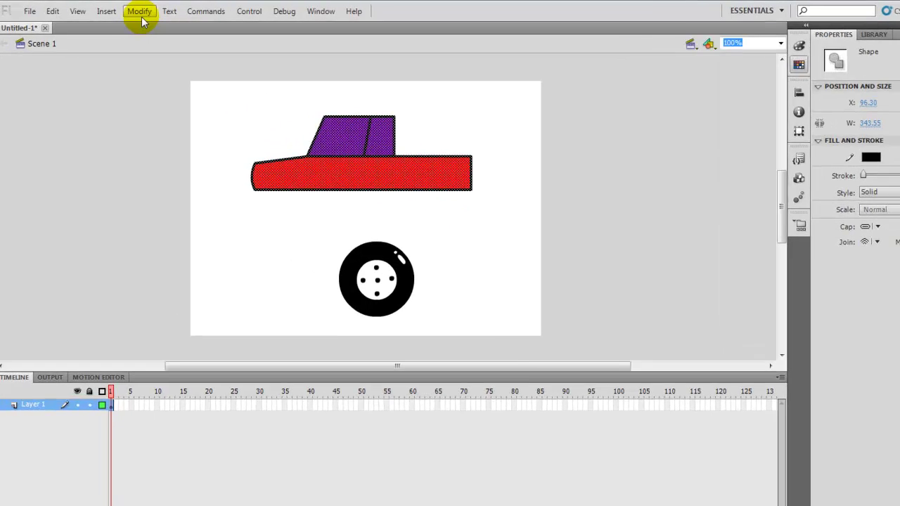
pyautogui.click(130, 10)
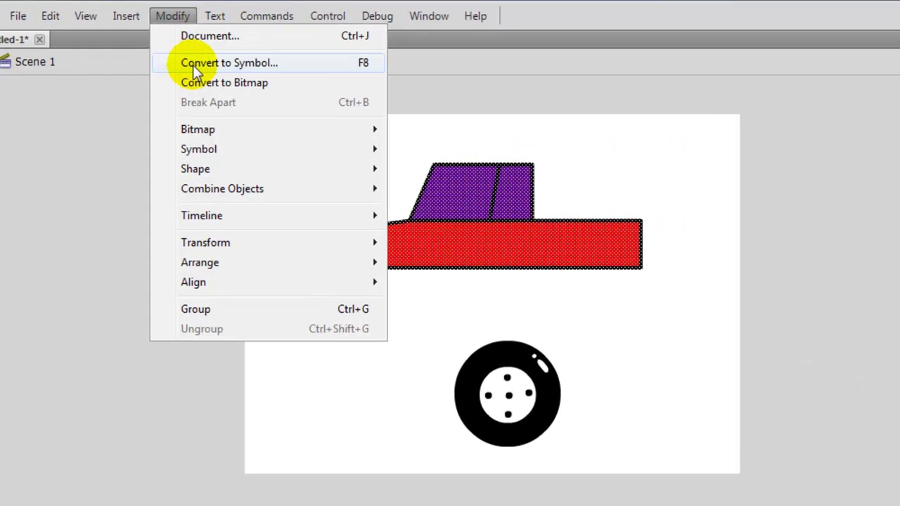
pyautogui.click(193, 65)
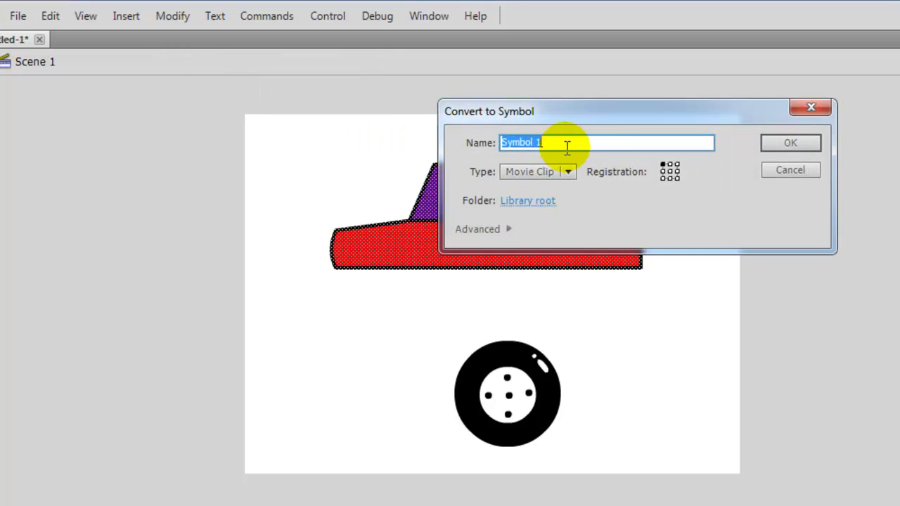
pyautogui.write('a')
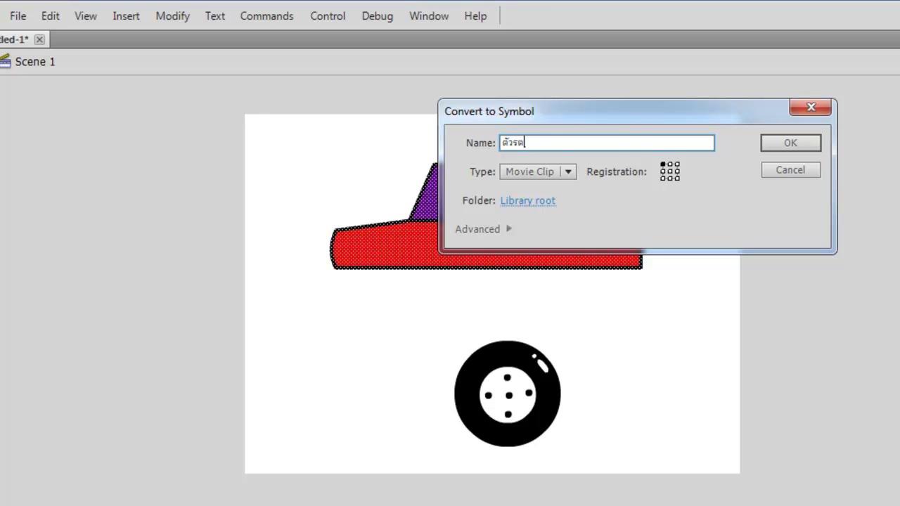
pyautogui.write('ถ')
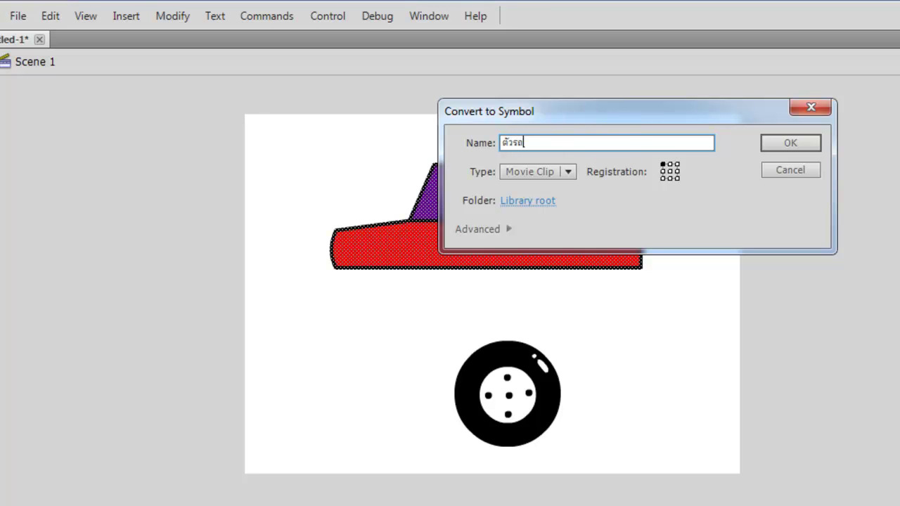
pyautogui.click(790, 144)
pyautogui.moveTo(581, 247); pyautogui.dragTo(567, 226)
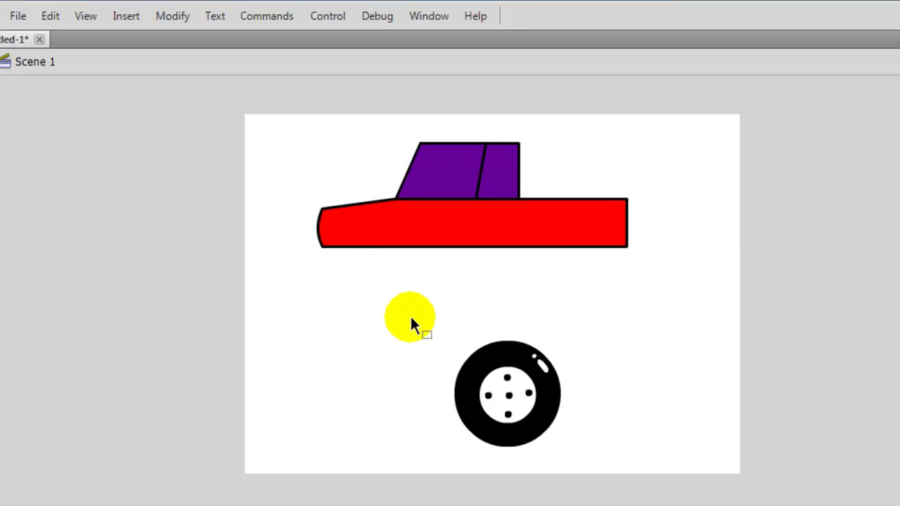
# Convert the complete wheel drawing into a movie clip symbol named ล้อรถ.
pyautogui.moveTo(426, 313); pyautogui.dragTo(610, 485)
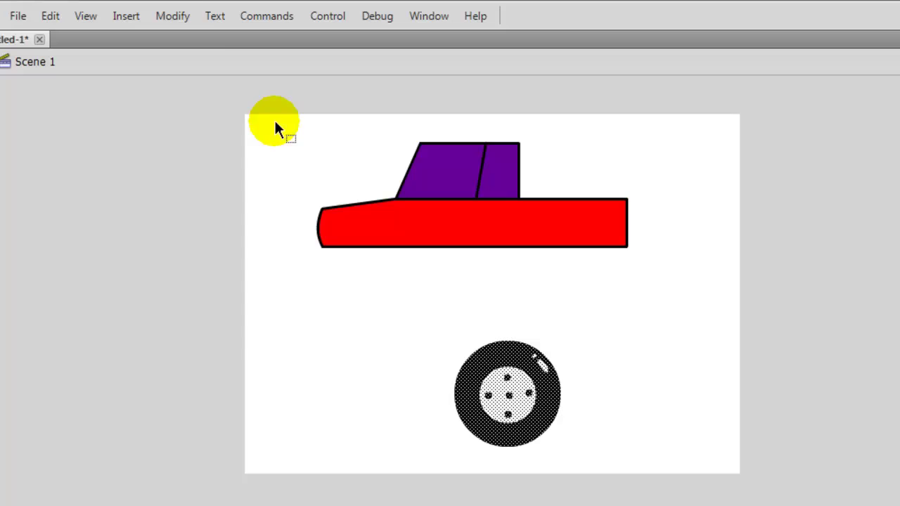
pyautogui.click(179, 16)
pyautogui.click(193, 63)
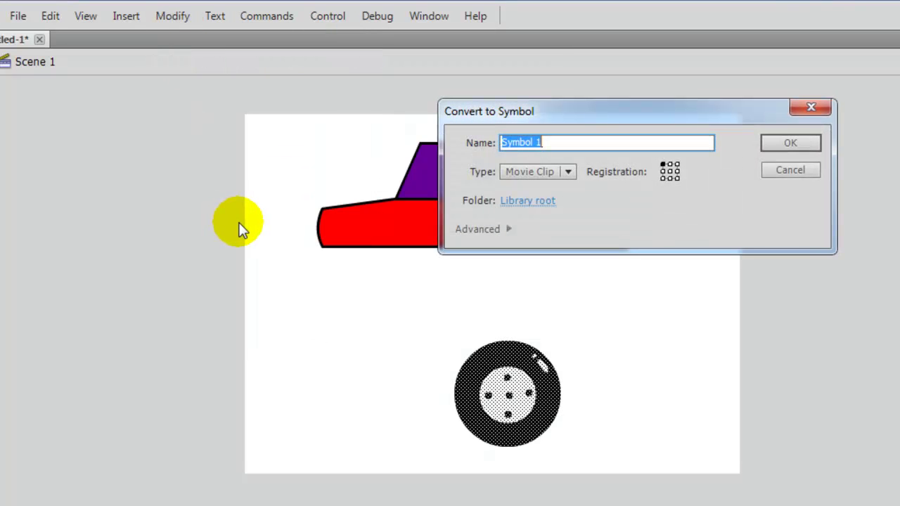
pyautogui.write('a')
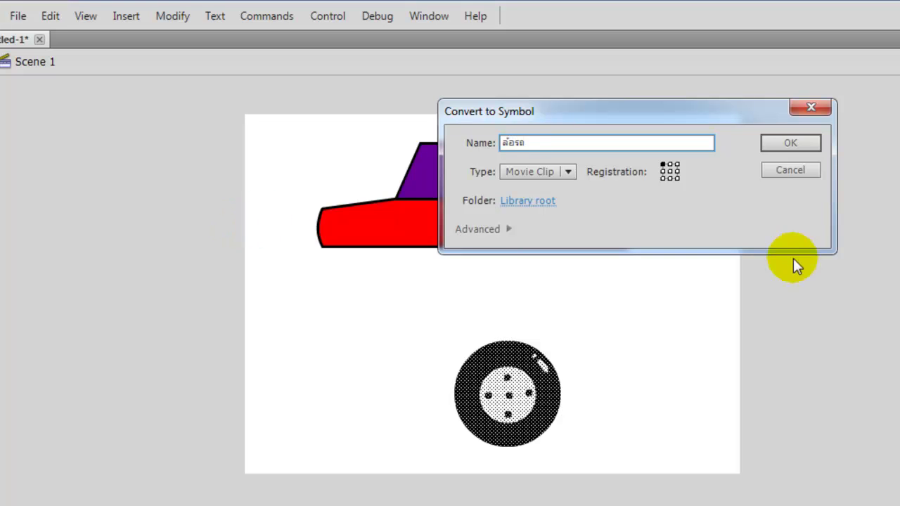
pyautogui.click(811, 141)
# Move the truck body symbol slightly down and right on the stage.
pyautogui.click(626, 285)
pyautogui.click(553, 243)
pyautogui.moveTo(568, 227); pyautogui.dragTo(592, 251)
pyautogui.click(656, 301)
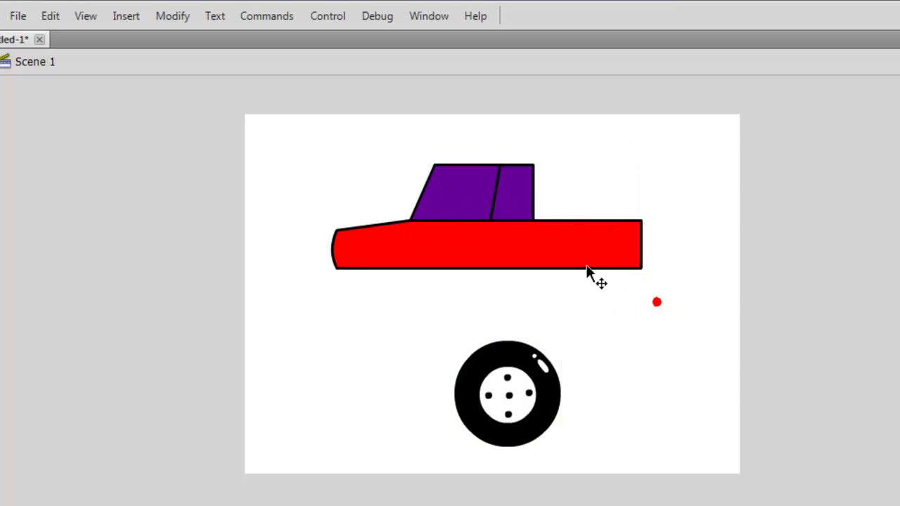
pyautogui.click(583, 257)
# Delete the wheel instance from the stage and move the truck body down toward the stage's centre.
pyautogui.click(548, 375)
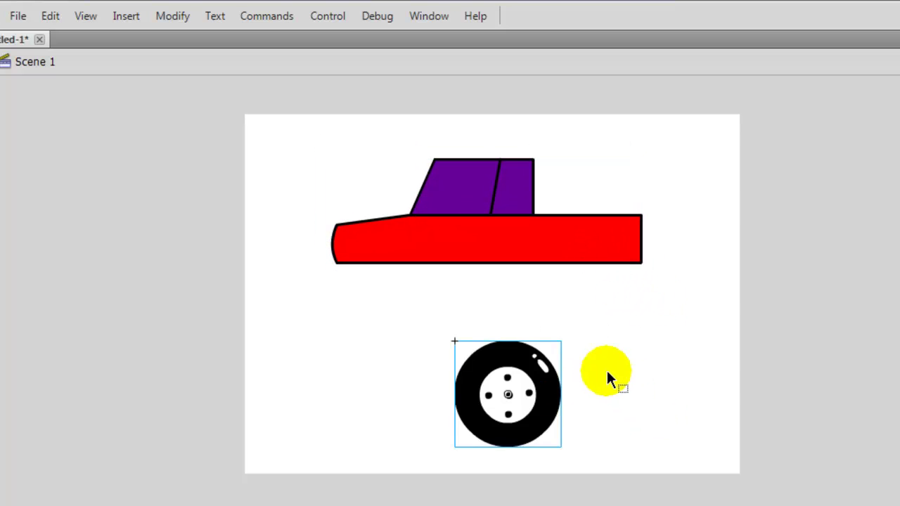
pyautogui.press('Delete')
pyautogui.click(463, 241)
pyautogui.moveTo(534, 263); pyautogui.dragTo(562, 309)
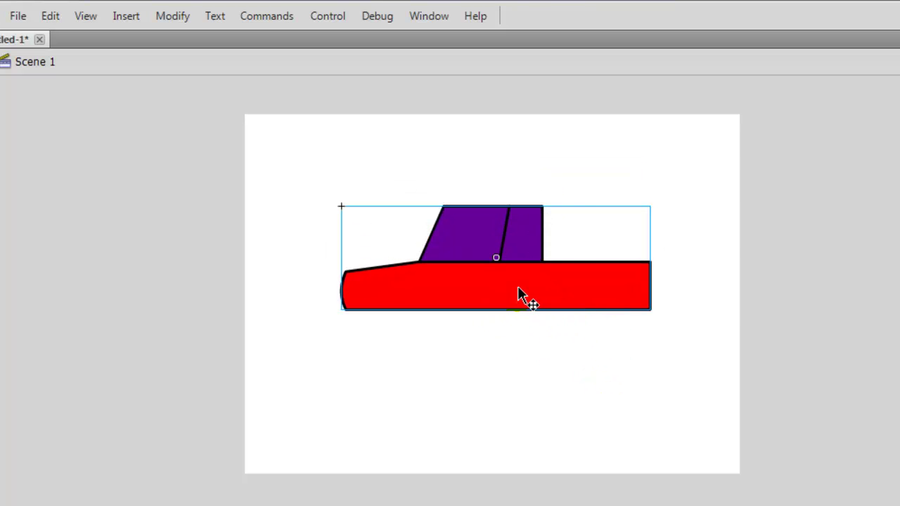
# Enter the truck body symbol for in-place editing and move its artwork up and slightly right.
pyautogui.click(538, 264)
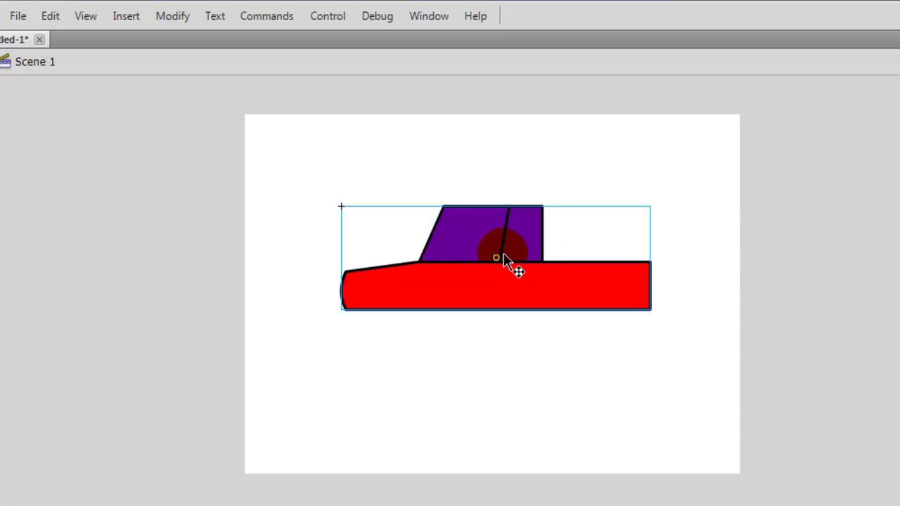
pyautogui.doubleClick(552, 315)
pyautogui.click(592, 374)
pyautogui.click(347, 191)
pyautogui.moveTo(590, 316); pyautogui.dragTo(614, 267)
pyautogui.click(614, 346)
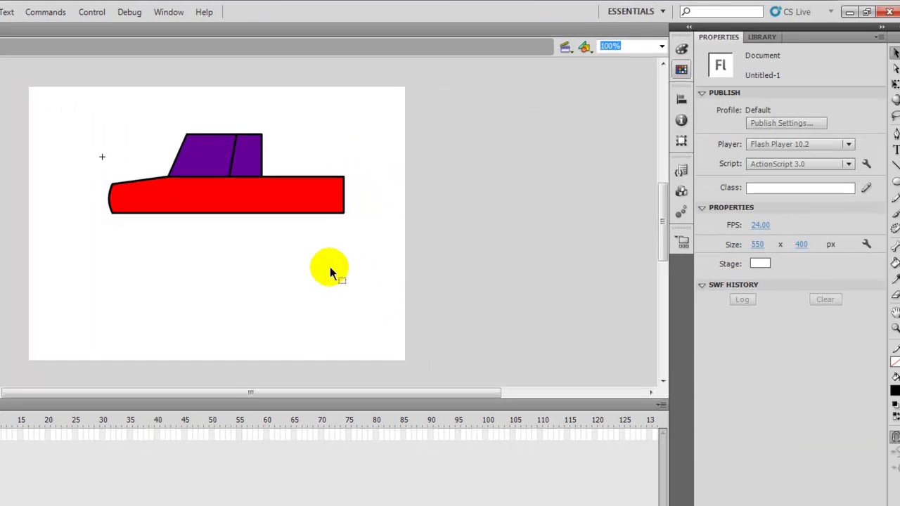
# Place an instance of the ล้อรถ symbol from the library under the front of the truck body.
pyautogui.click(751, 38)
pyautogui.click(728, 190)
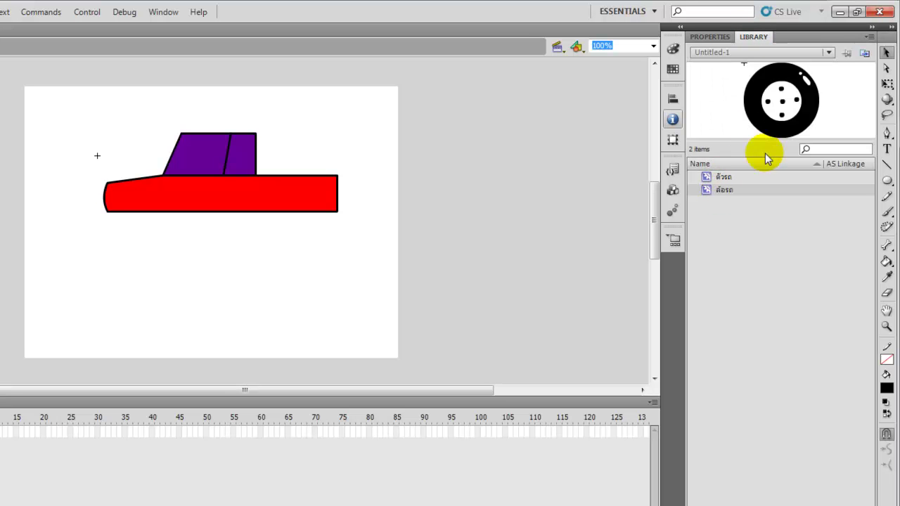
pyautogui.moveTo(784, 117); pyautogui.dragTo(183, 242)
# Scale the front wheel down proportionally with Free Transform and centre it on the body's lower edge to fit the truck.
pyautogui.click(886, 82)
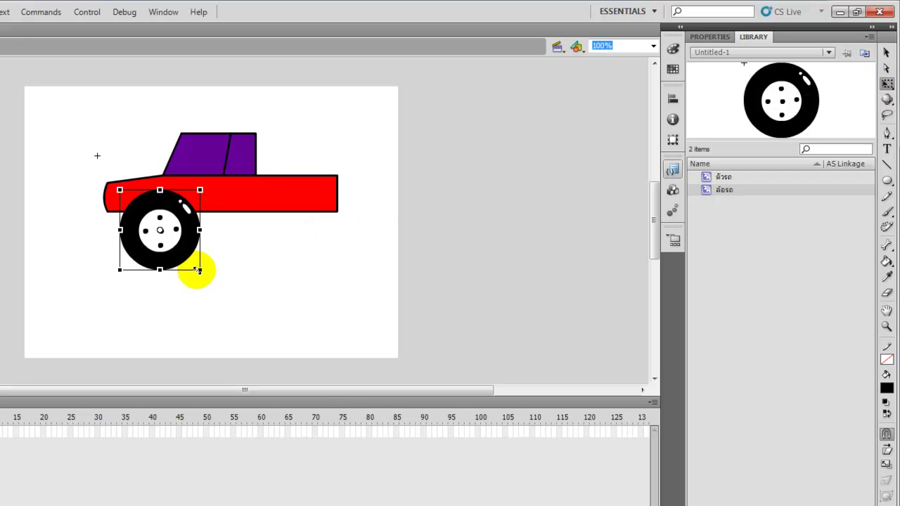
pyautogui.moveTo(198, 270); pyautogui.dragTo(171, 225)
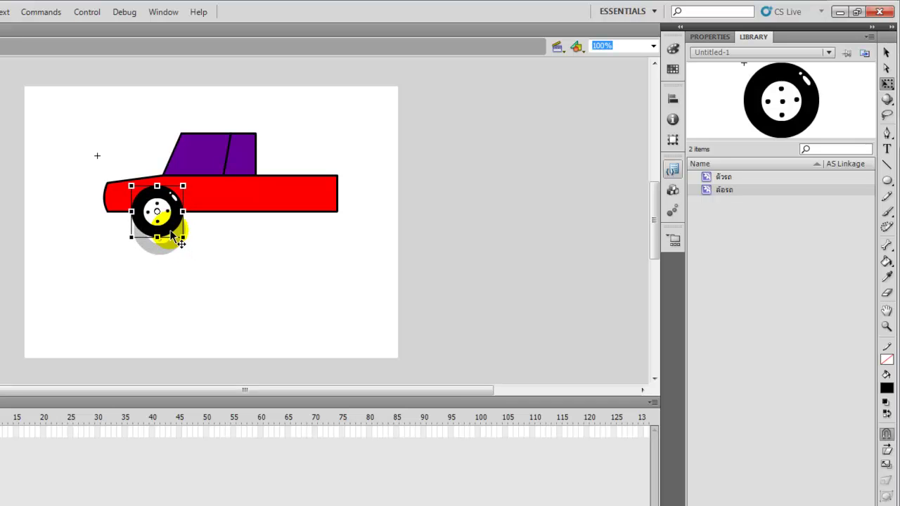
pyautogui.click(209, 257)
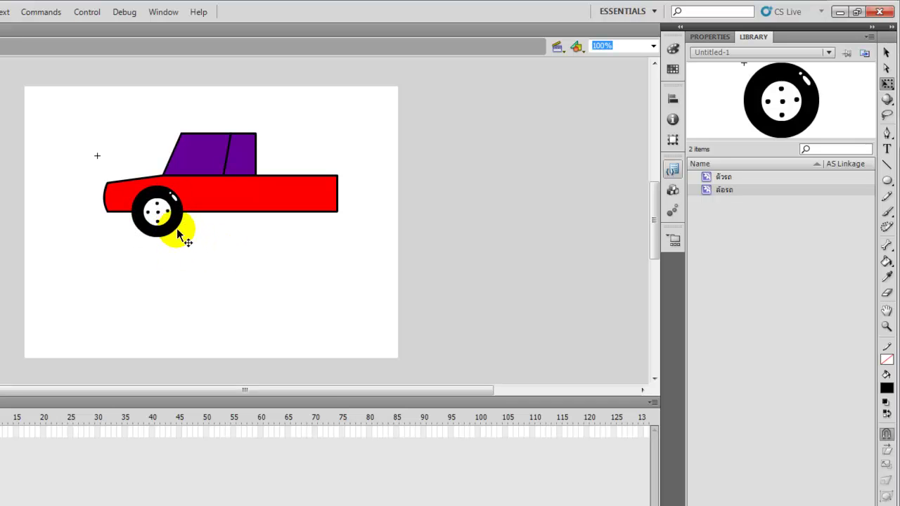
pyautogui.click(173, 227)
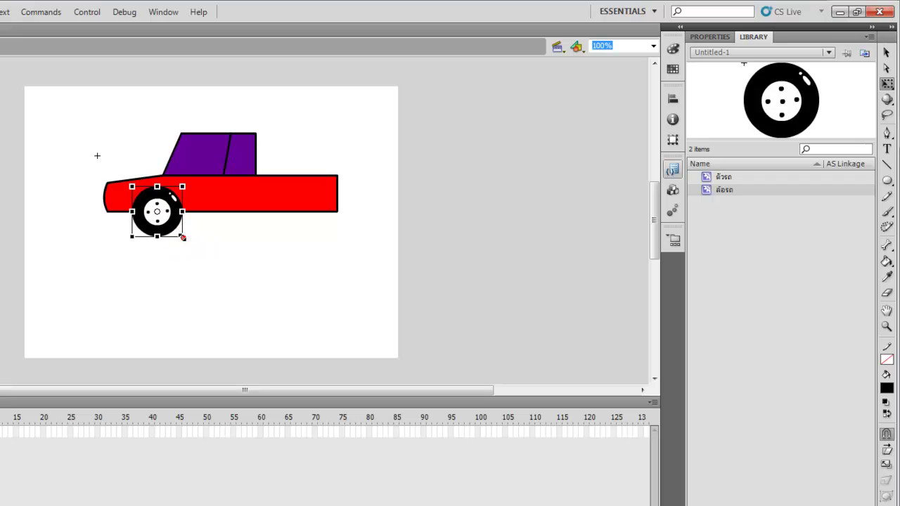
pyautogui.click(215, 250)
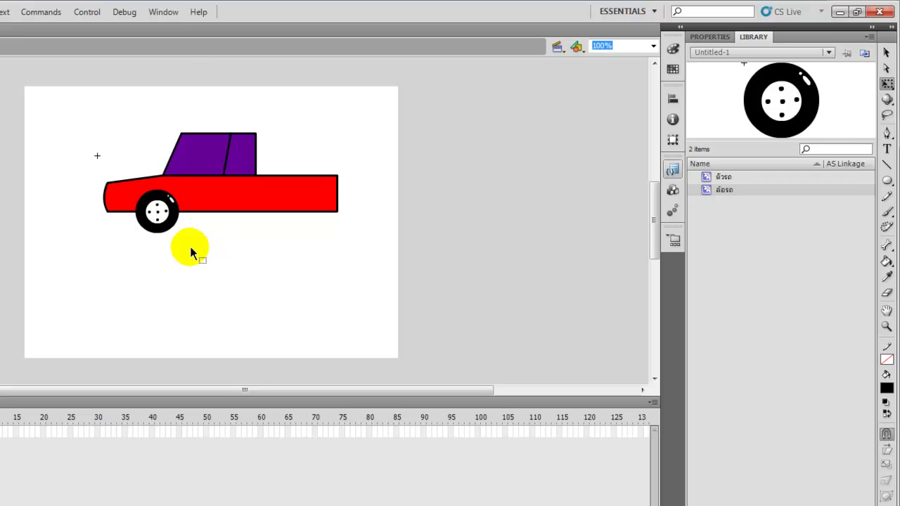
pyautogui.click(173, 224)
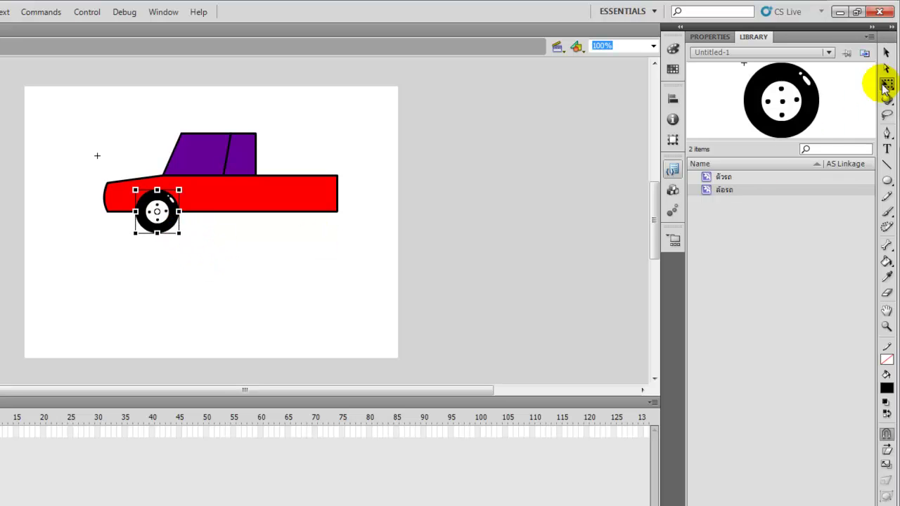
# Try duplicating the front wheel directly to the rear of the truck body.
pyautogui.click(886, 53)
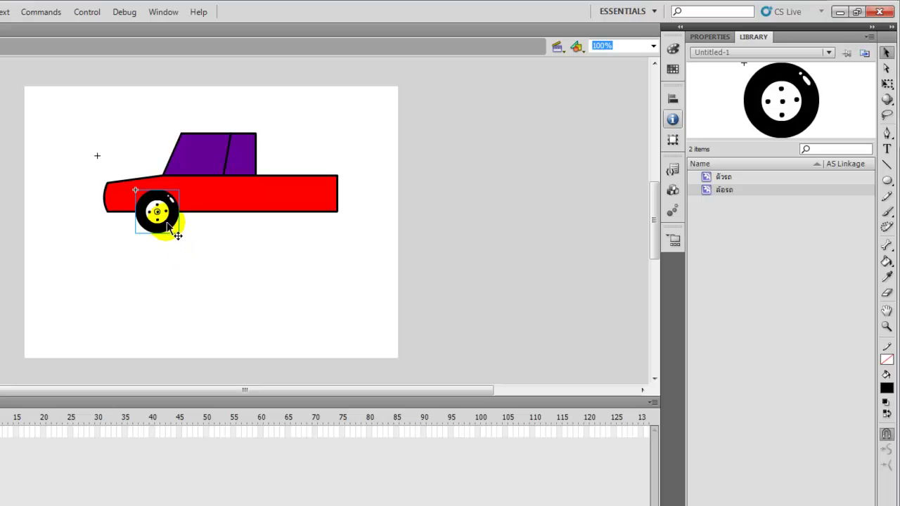
pyautogui.moveTo(177, 234); pyautogui.dragTo(302, 229)
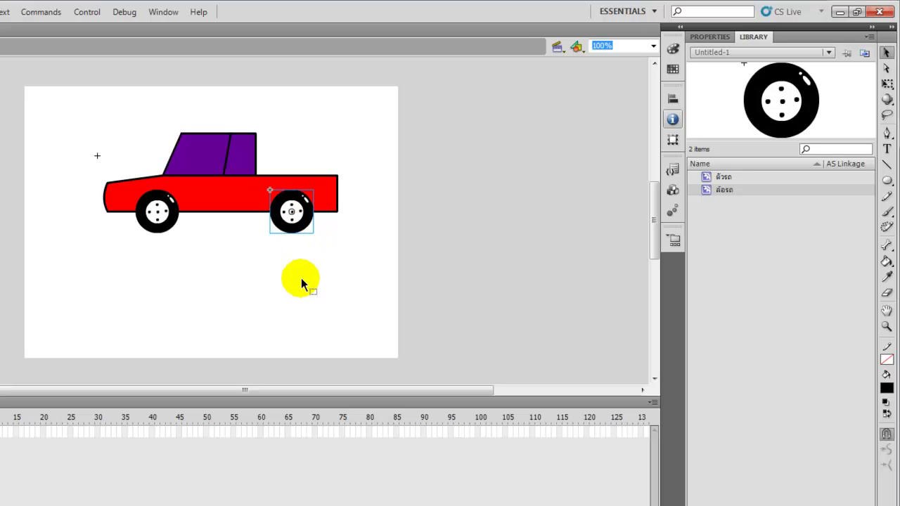
pyautogui.hotkey('ctrl', 'z')
pyautogui.click(267, 273)
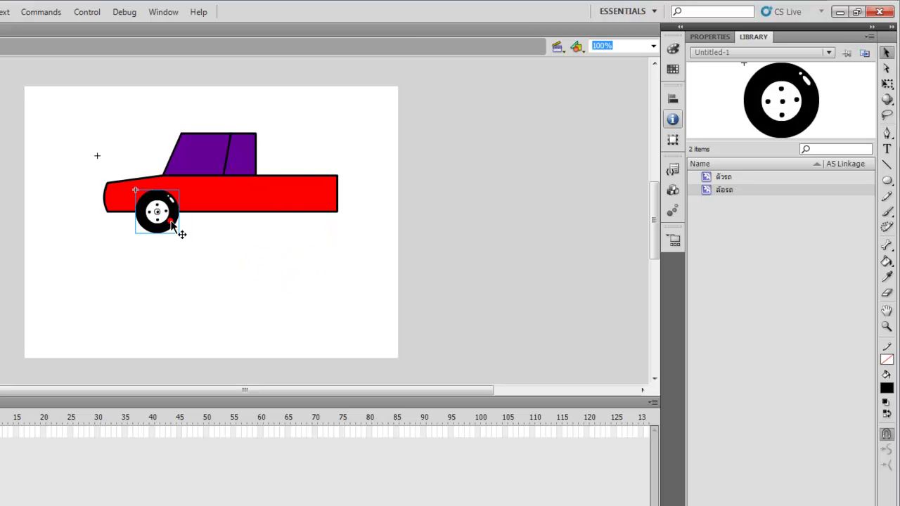
# Copy the front wheel, paste it in place, and move the copy horizontally under the rear of the truck.
pyautogui.click(172, 223)
pyautogui.click(98, 18)
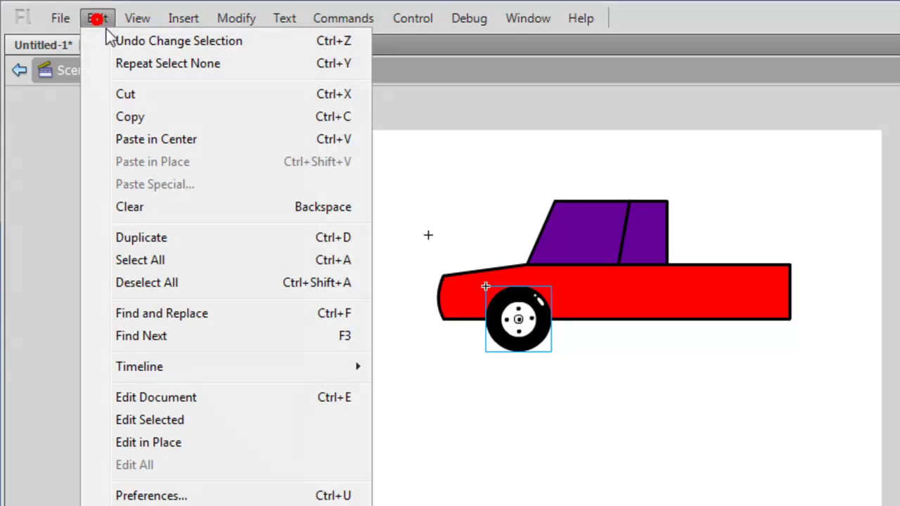
pyautogui.click(134, 117)
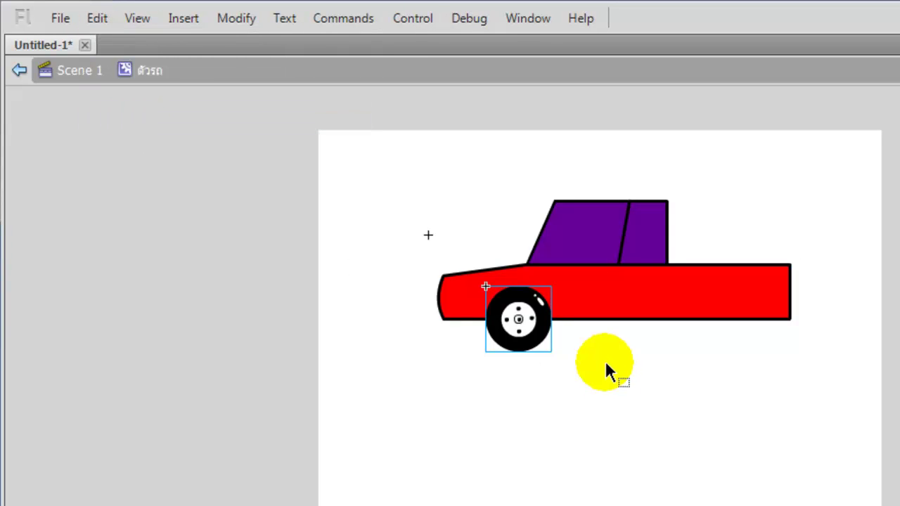
pyautogui.click(605, 361)
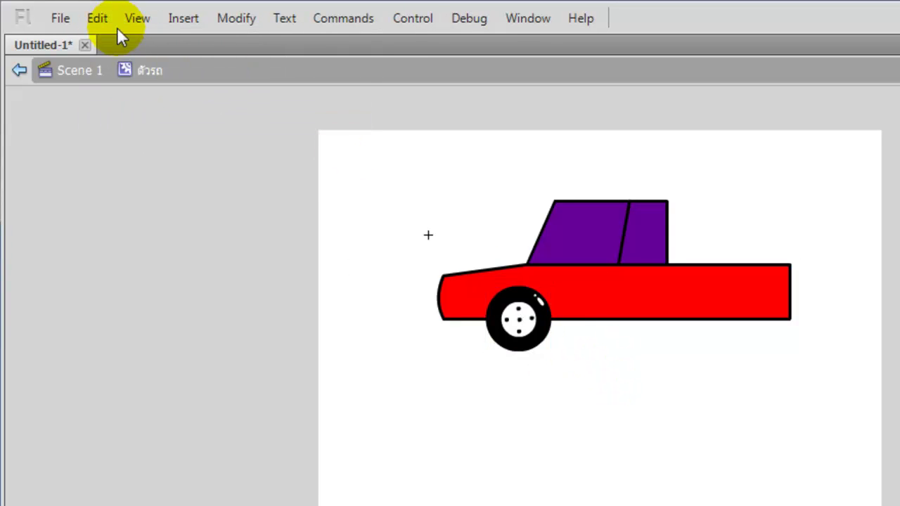
pyautogui.click(98, 19)
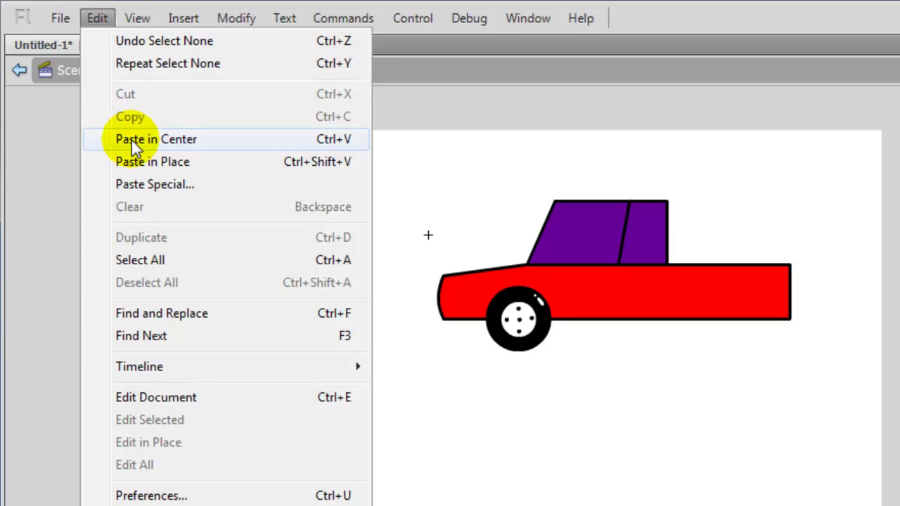
pyautogui.click(132, 161)
pyautogui.moveTo(532, 342); pyautogui.dragTo(733, 342)
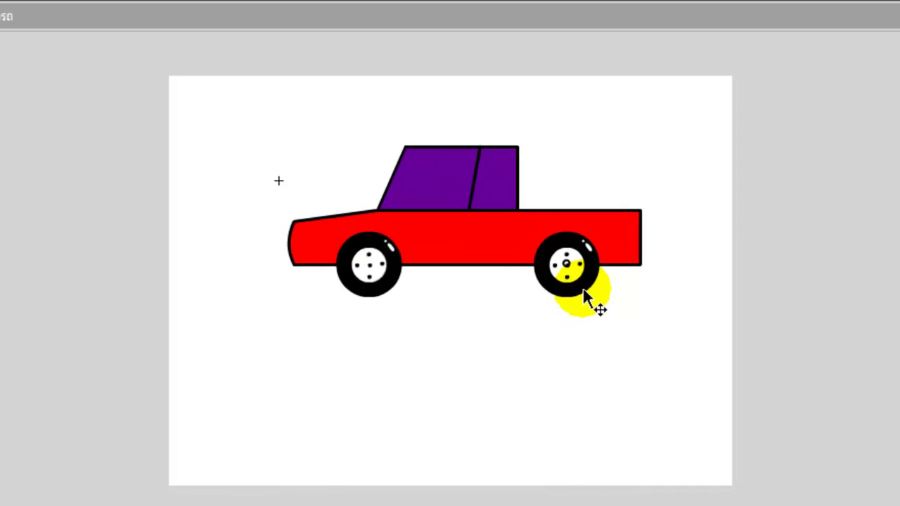
pyautogui.moveTo(583, 290)
pyautogui.mouseDown()
pyautogui.moveTo(574, 267)
pyautogui.moveTo(582, 292)
pyautogui.mouseUp()
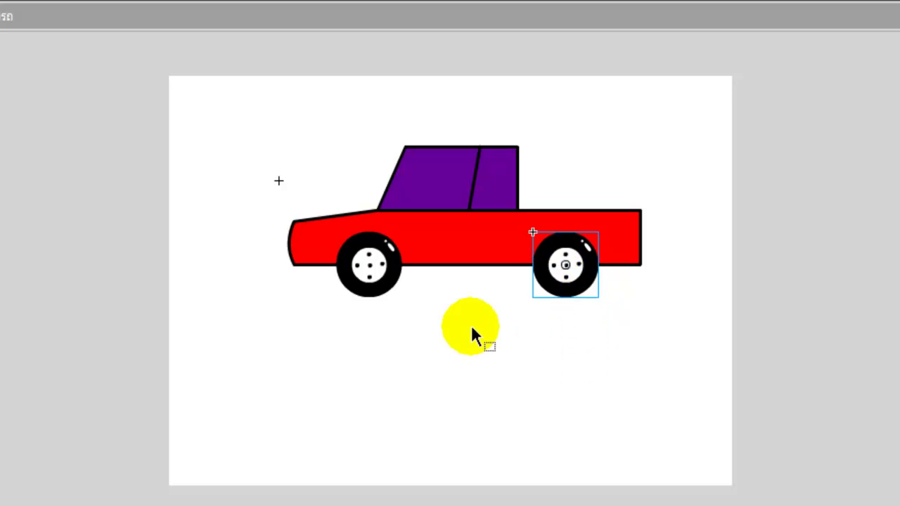
pyautogui.click(500, 325)
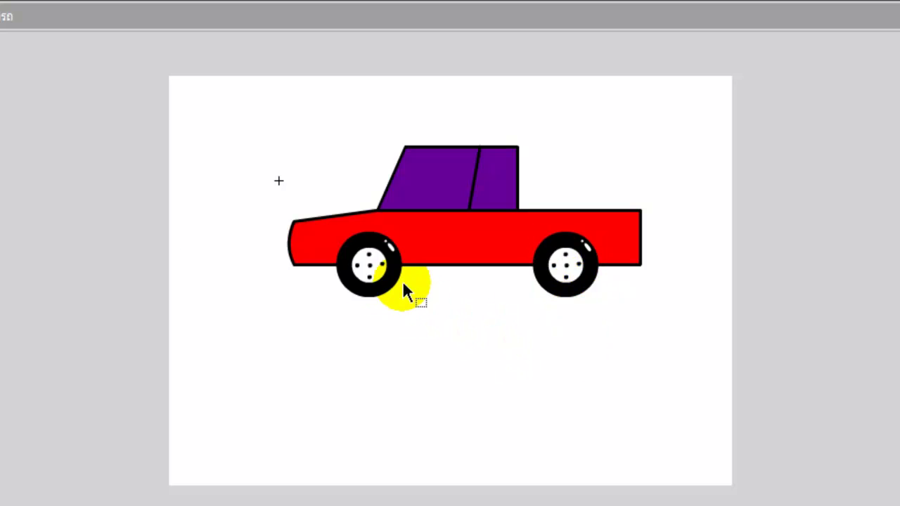
pyautogui.click(376, 294)
pyautogui.click(581, 292)
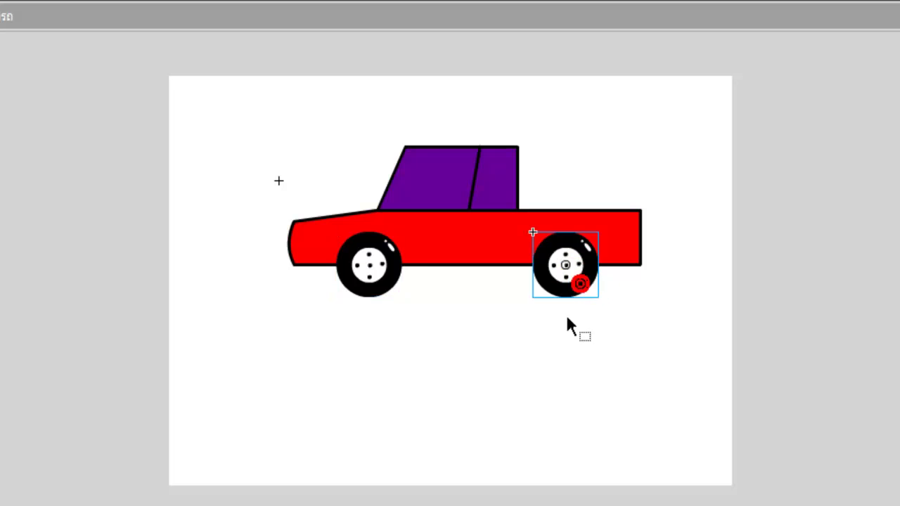
pyautogui.click(406, 315)
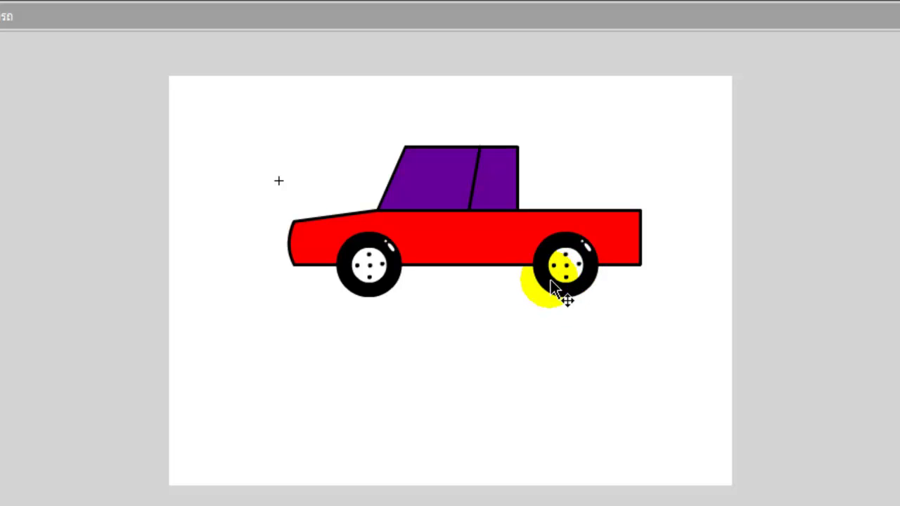
# Select the truck body together with both wheels and move them straight down on the stage.
pyautogui.moveTo(225, 101); pyautogui.dragTo(735, 426)
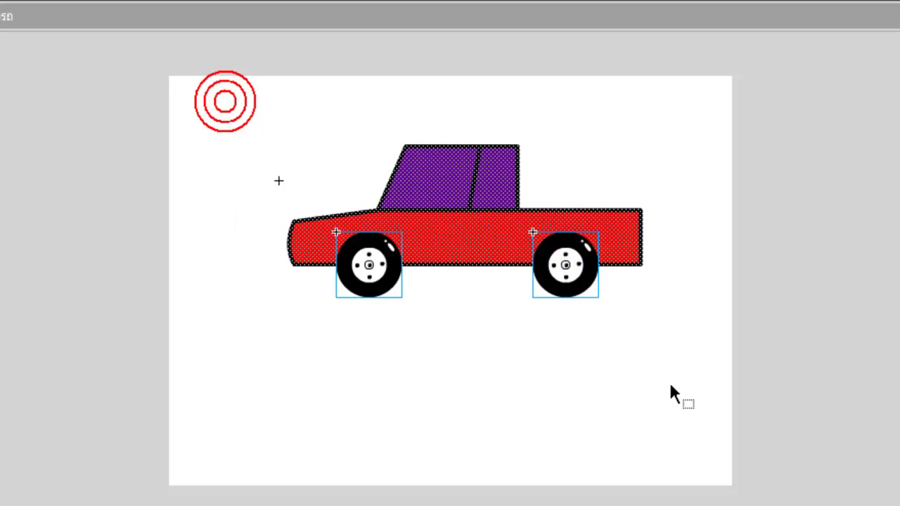
pyautogui.moveTo(494, 245)
pyautogui.mouseDown()
pyautogui.moveTo(502, 293)
pyautogui.moveTo(483, 288)
pyautogui.mouseUp()
pyautogui.click(558, 224)
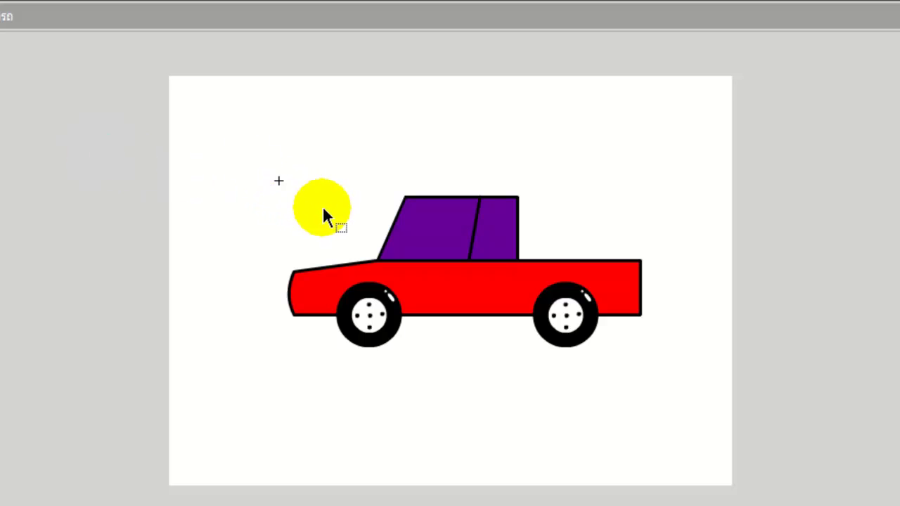
# Leave the truck body symbol for the main scene, test the movie, and close the preview.
pyautogui.click(323, 207)
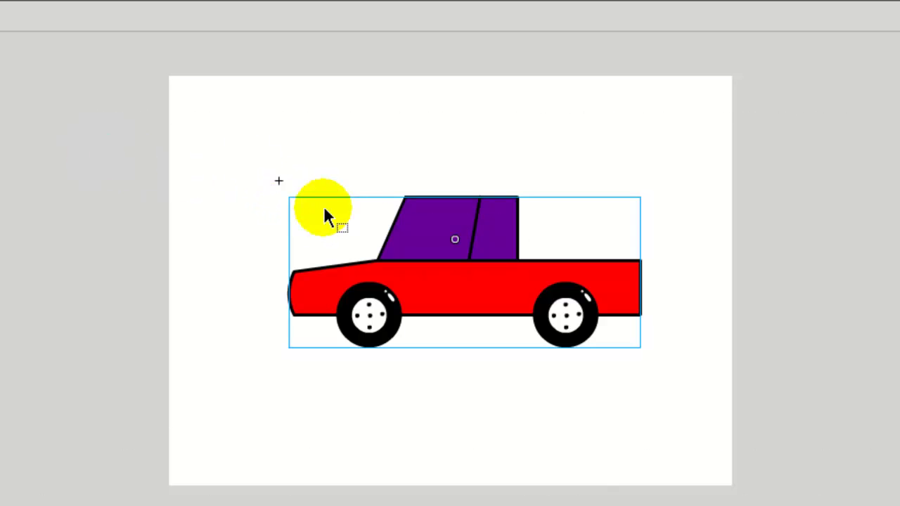
pyautogui.click(390, 152)
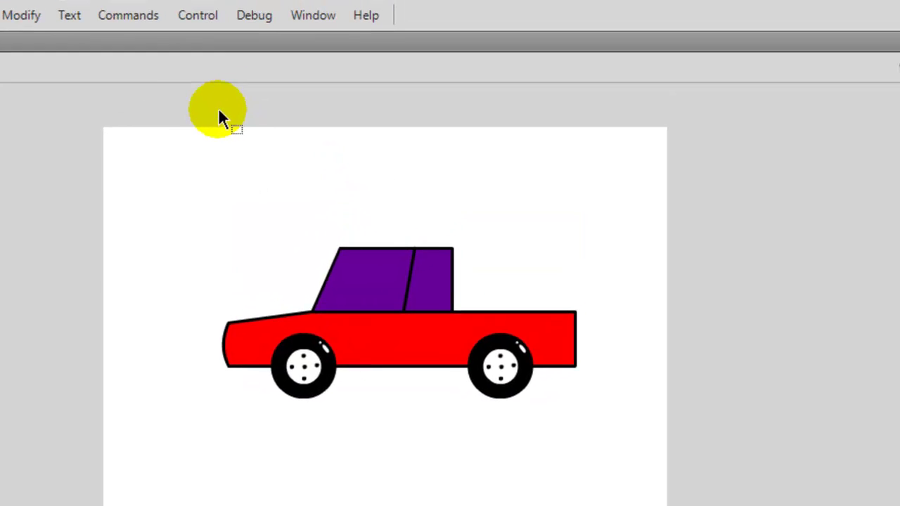
pyautogui.click(197, 16)
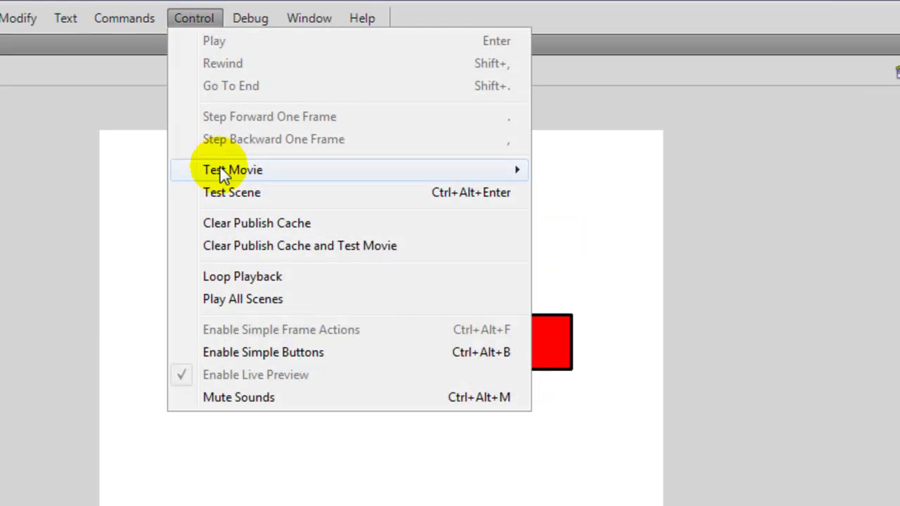
pyautogui.moveTo(226, 169)
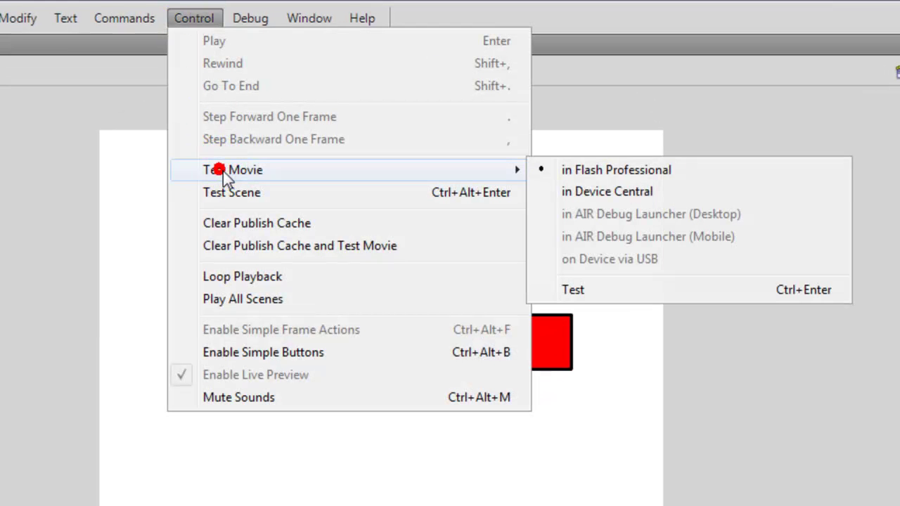
pyautogui.click(606, 290)
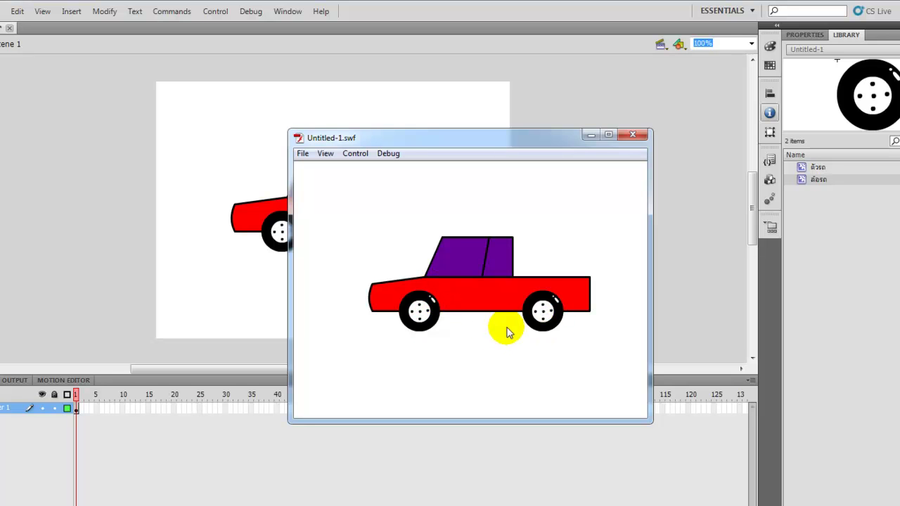
pyautogui.click(632, 134)
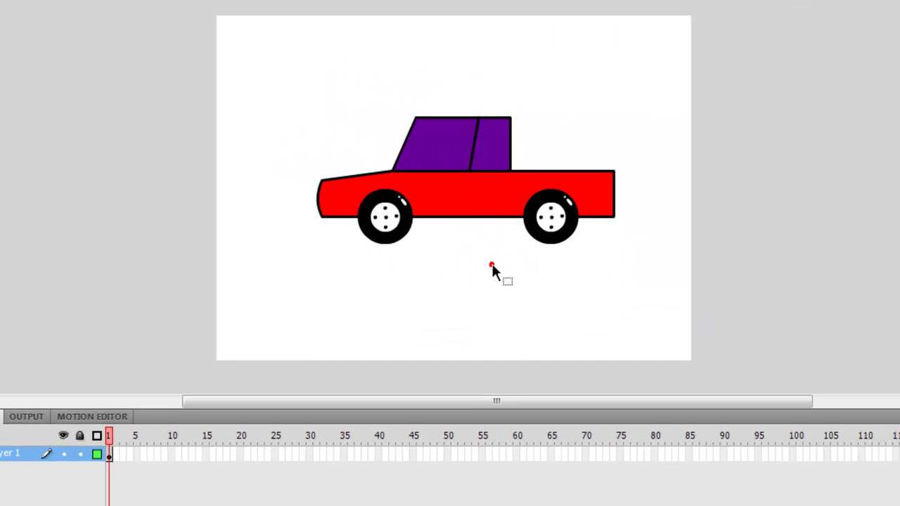
# Open the front wheel's symbol for in-place editing from inside the truck body symbol.
pyautogui.click(391, 224)
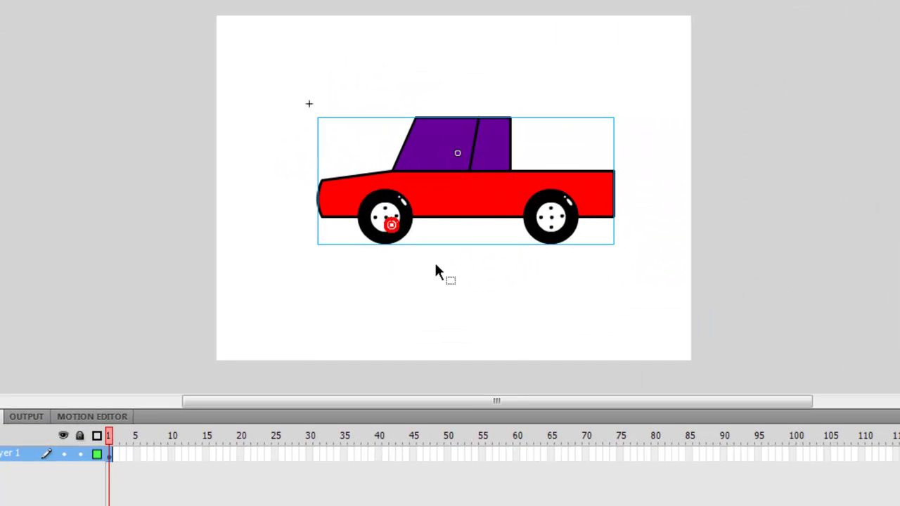
pyautogui.click(403, 224)
pyautogui.click(474, 302)
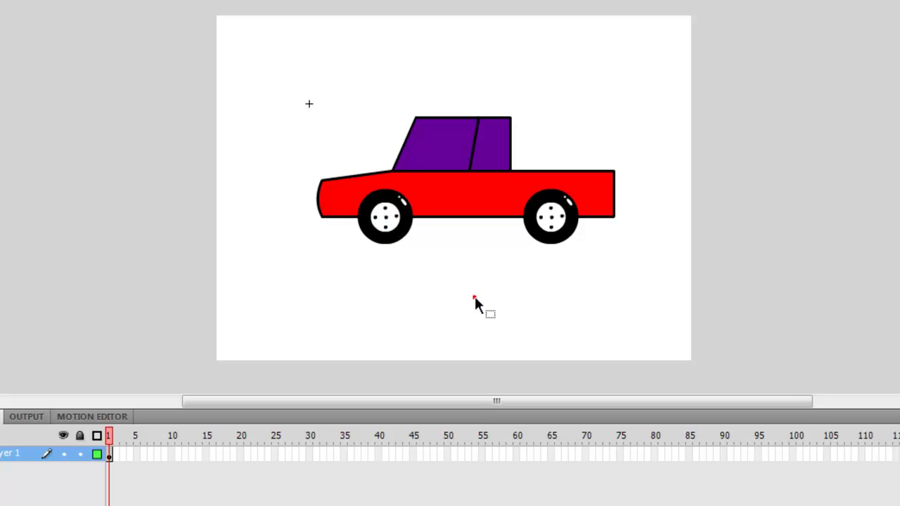
pyautogui.click(402, 225)
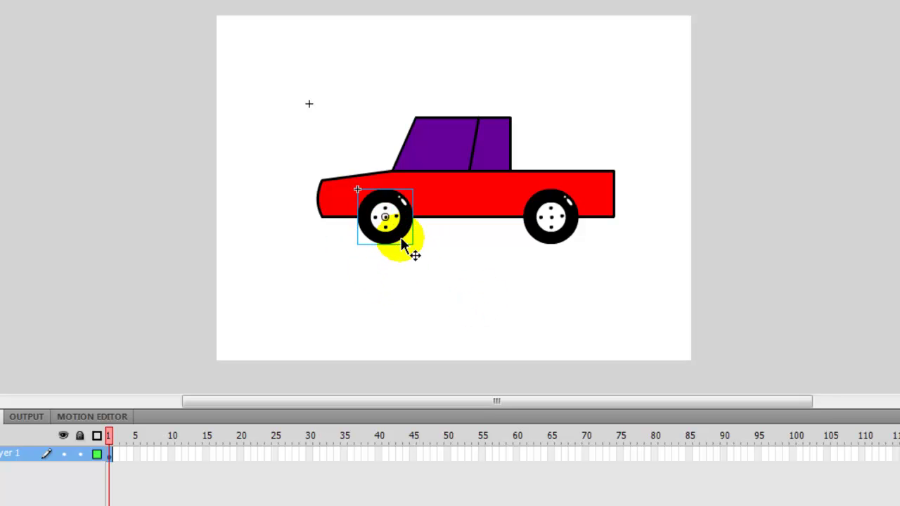
pyautogui.doubleClick(400, 236)
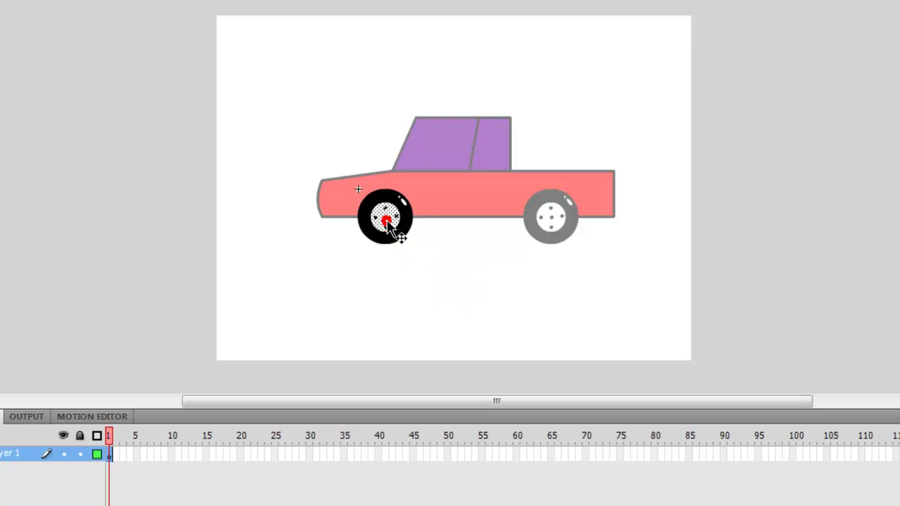
pyautogui.click(433, 258)
# Select all of the wheel artwork and apply a Classic Tween to it.
pyautogui.moveTo(317, 153); pyautogui.dragTo(460, 299)
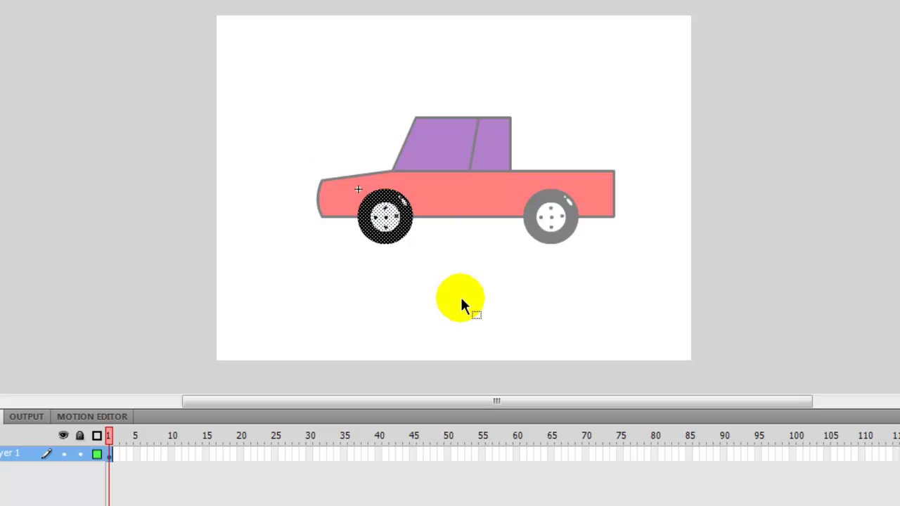
pyautogui.click(425, 284)
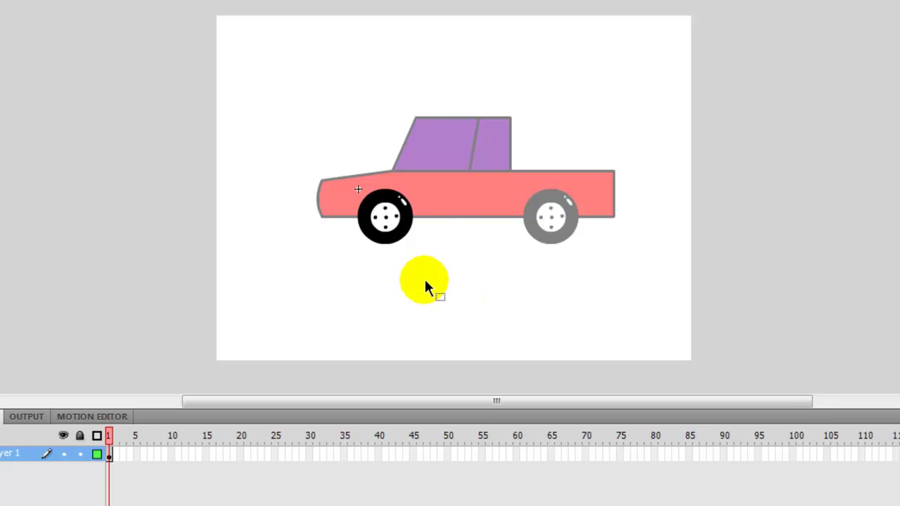
pyautogui.moveTo(328, 156); pyautogui.dragTo(468, 301)
pyautogui.click(468, 303)
pyautogui.moveTo(340, 164); pyautogui.dragTo(444, 298)
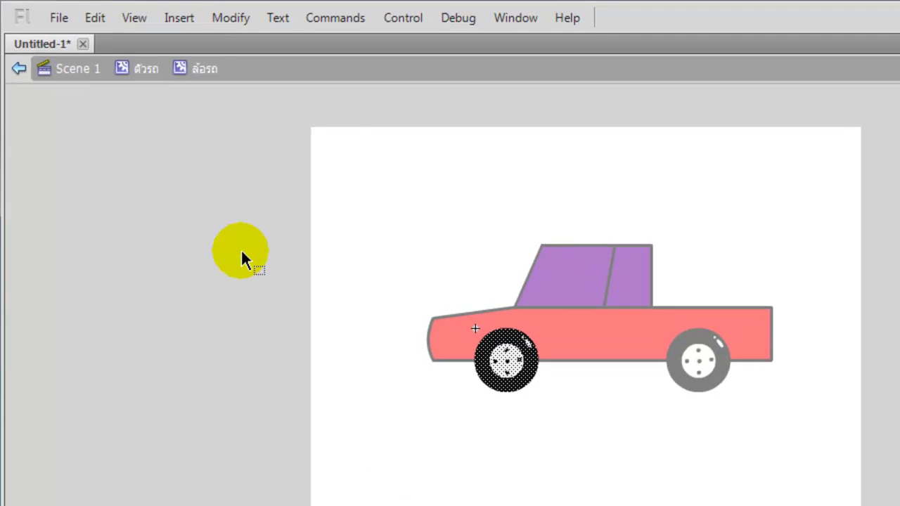
pyautogui.click(173, 20)
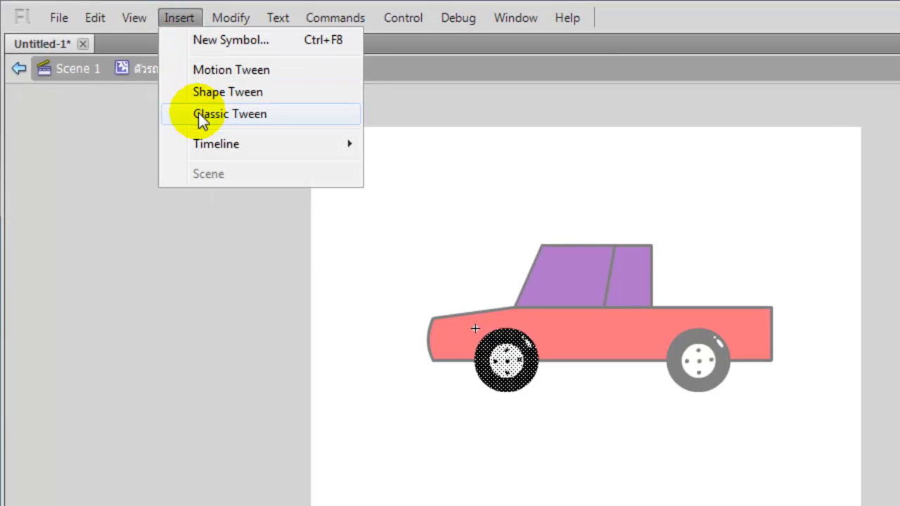
pyautogui.doubleClick(534, 369)
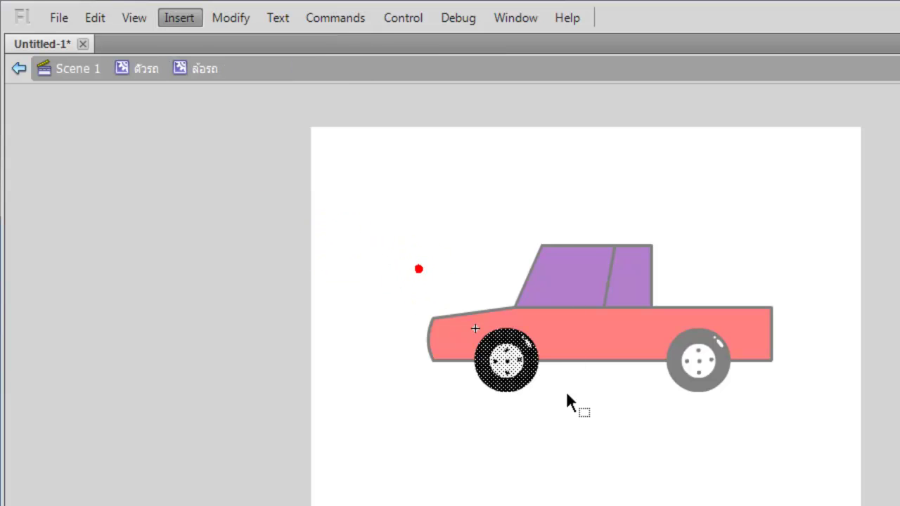
pyautogui.click(178, 18)
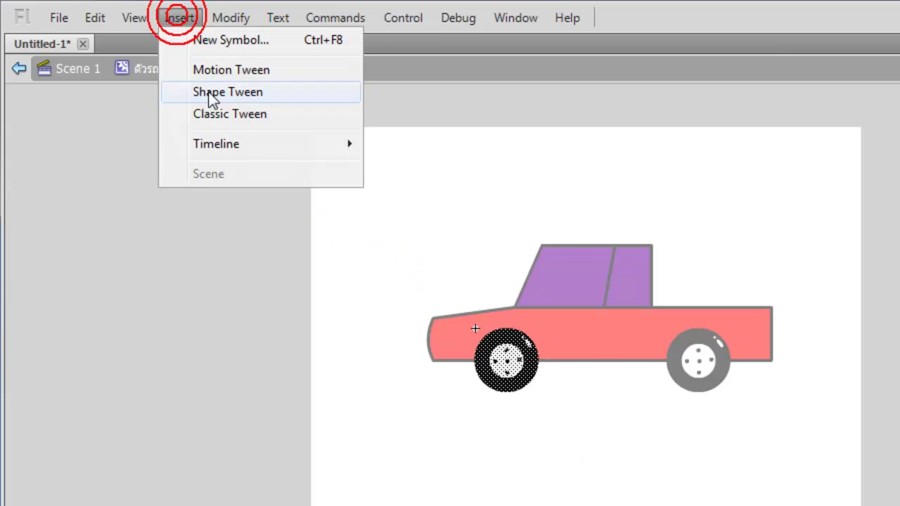
pyautogui.click(209, 113)
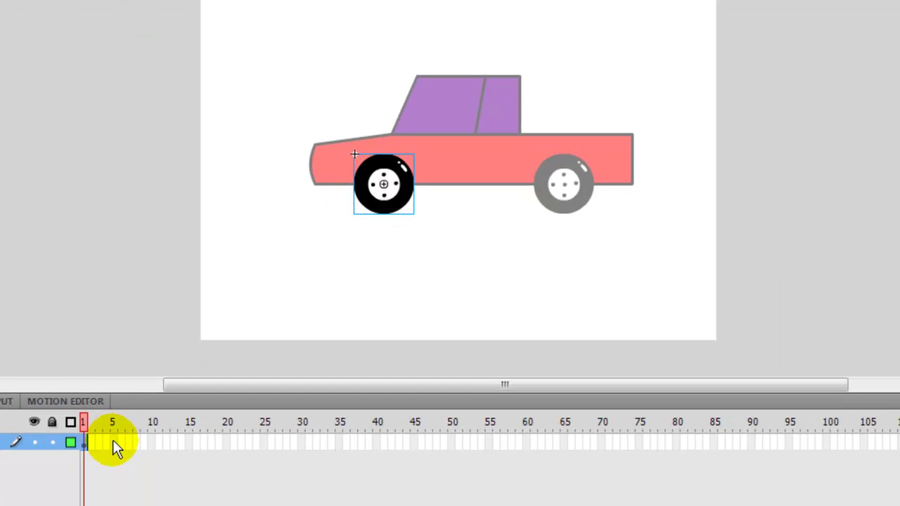
# Insert a keyframe at frame 5 and rotate the wheel about a quarter turn counterclockwise with Free Transform.
pyautogui.click(112, 441)
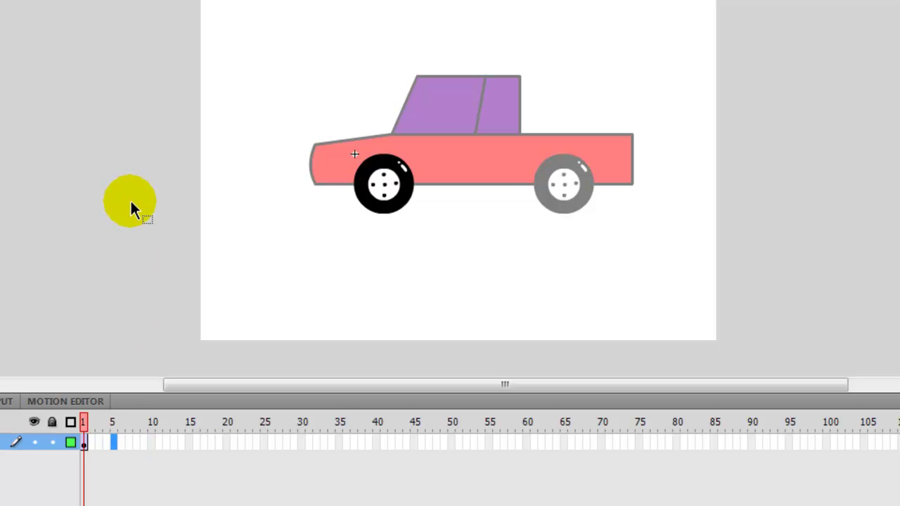
pyautogui.press('F6')
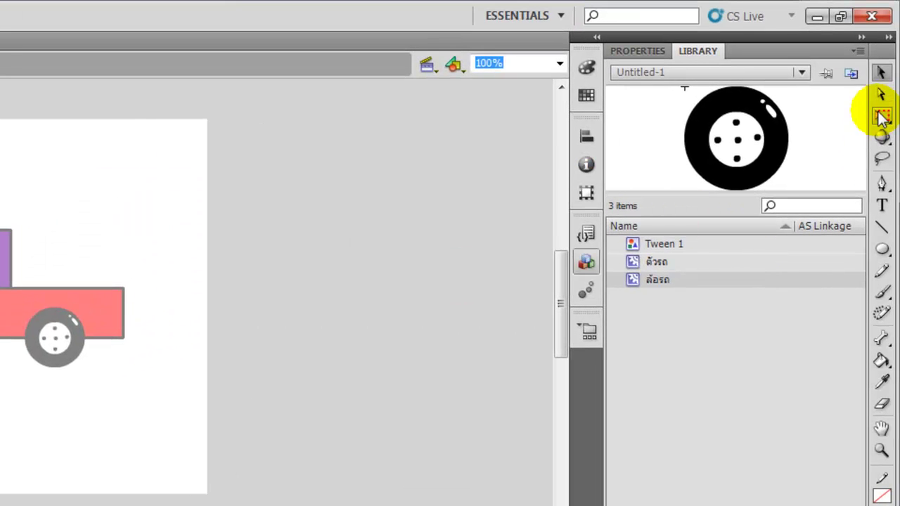
pyautogui.click(883, 116)
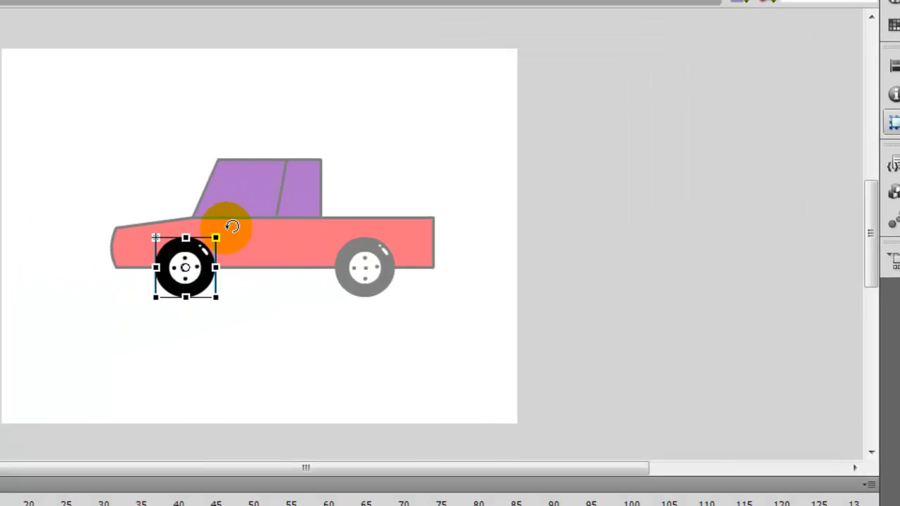
pyautogui.moveTo(226, 227); pyautogui.dragTo(142, 195)
pyautogui.moveTo(387, 139); pyautogui.dragTo(382, 142)
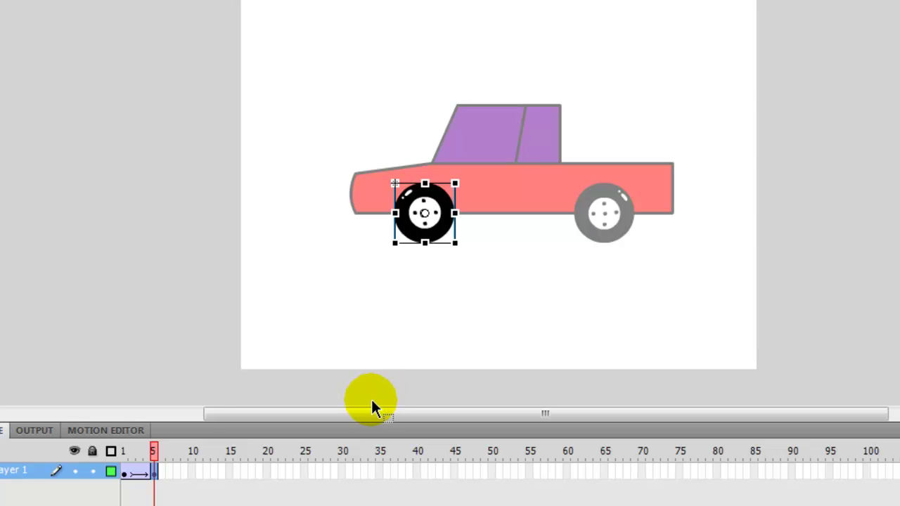
# Add a keyframe at frame 10 with the wheel another quarter turn counterclockwise, and compare it with frame 5.
pyautogui.click(192, 471)
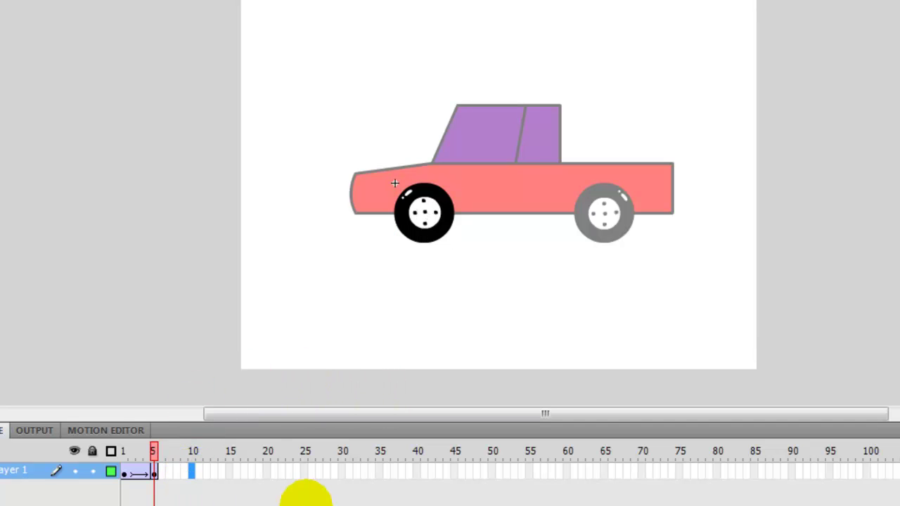
pyautogui.moveTo(469, 190); pyautogui.dragTo(391, 154)
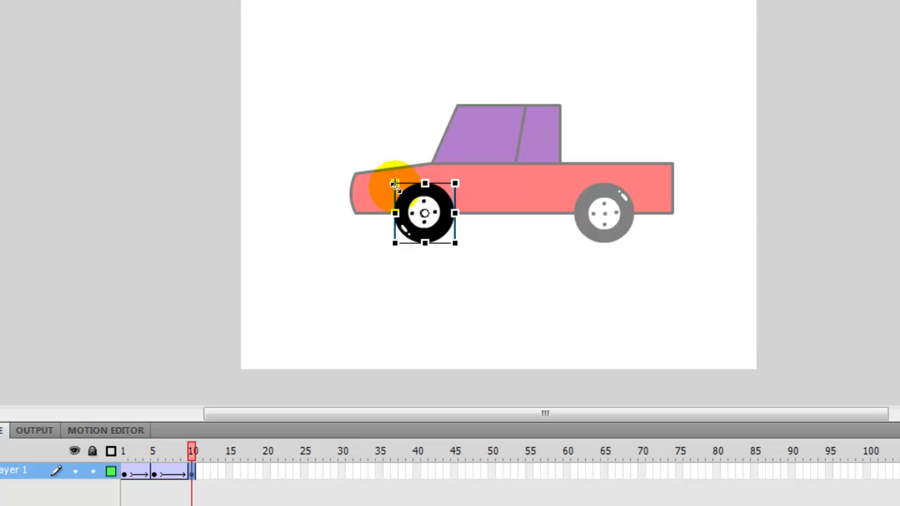
pyautogui.click(152, 452)
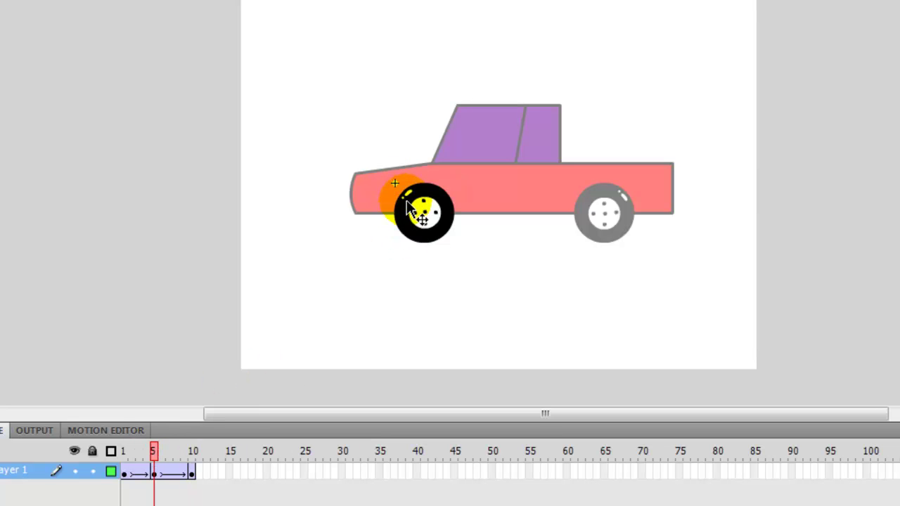
pyautogui.click(194, 452)
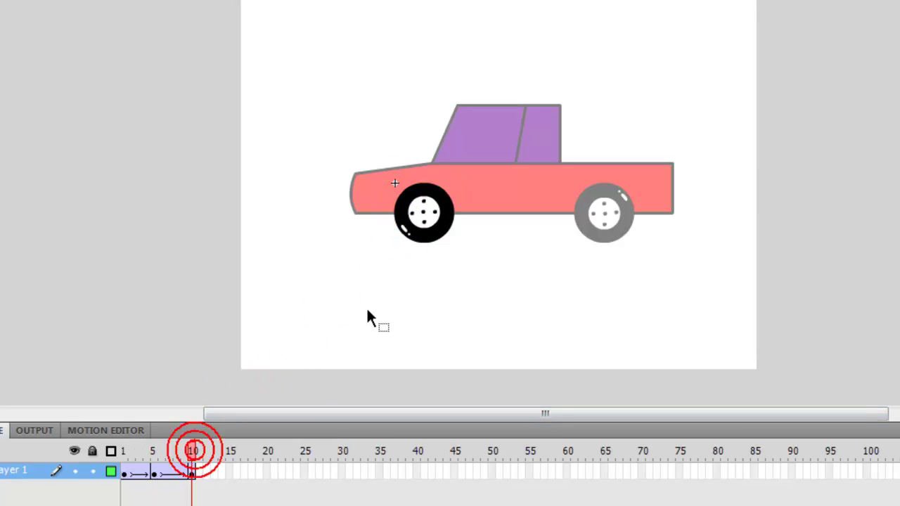
# Insert a keyframe at frame 15 and rotate the wheel a further quarter turn counterclockwise.
pyautogui.click(229, 471)
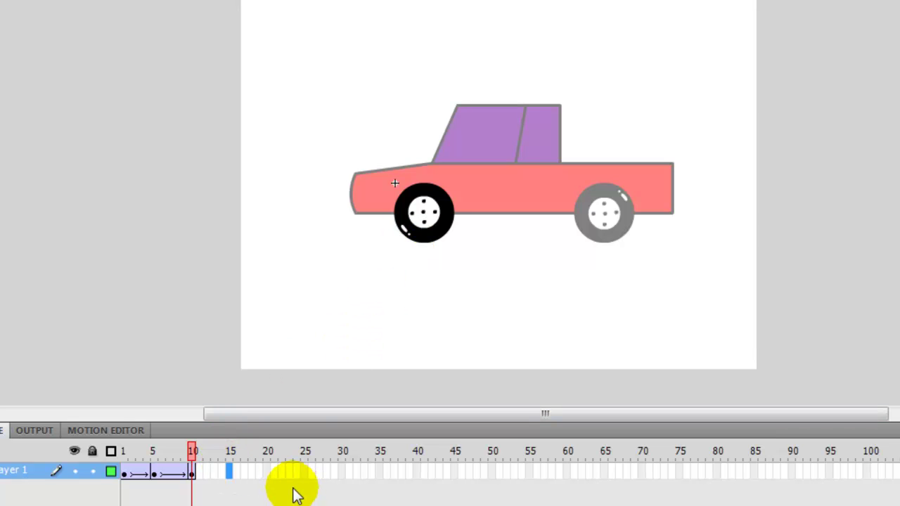
pyautogui.press('F6')
pyautogui.moveTo(465, 186); pyautogui.dragTo(376, 140)
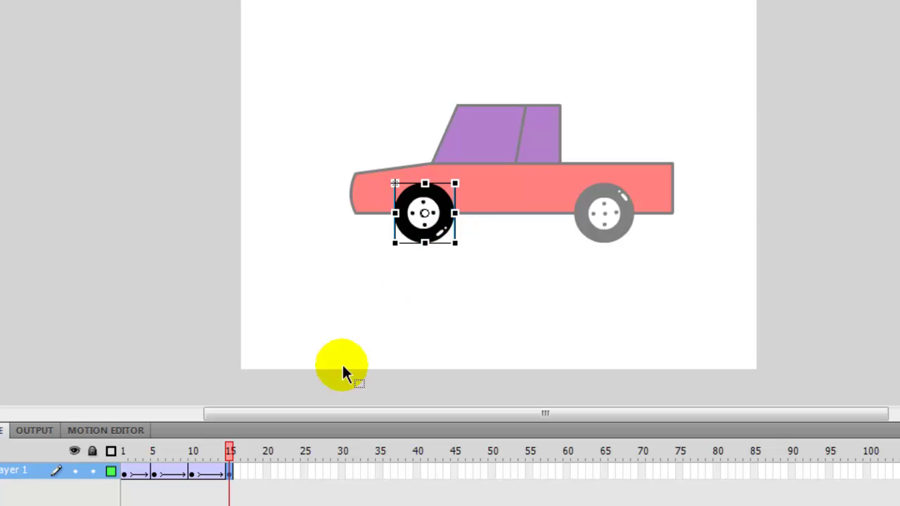
# Insert a keyframe at frame 20 and rotate the wheel counterclockwise to complete the full turn, with its highlight at the upper right.
pyautogui.click(266, 472)
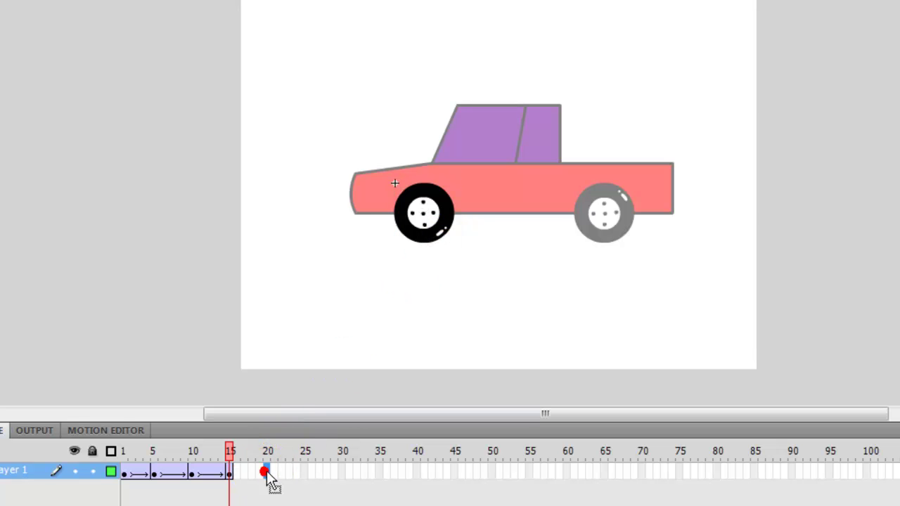
pyautogui.press('F6')
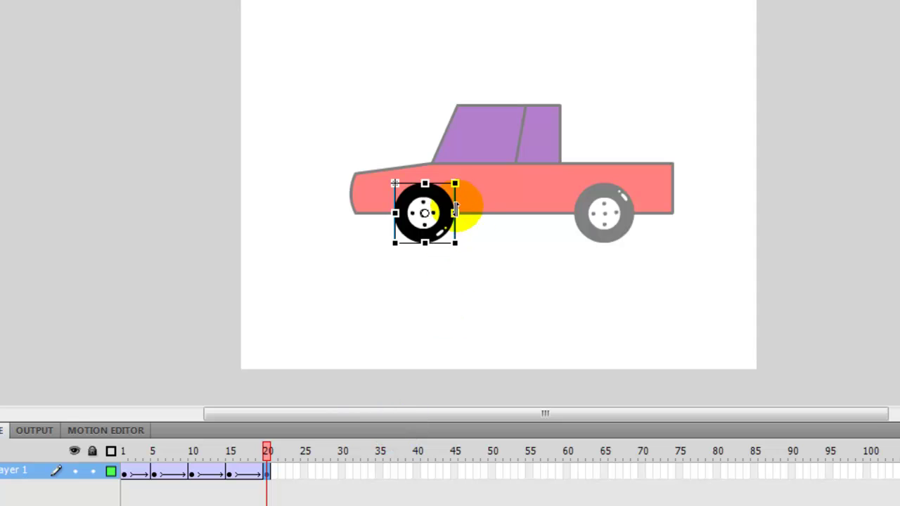
pyautogui.moveTo(468, 182); pyautogui.dragTo(378, 147)
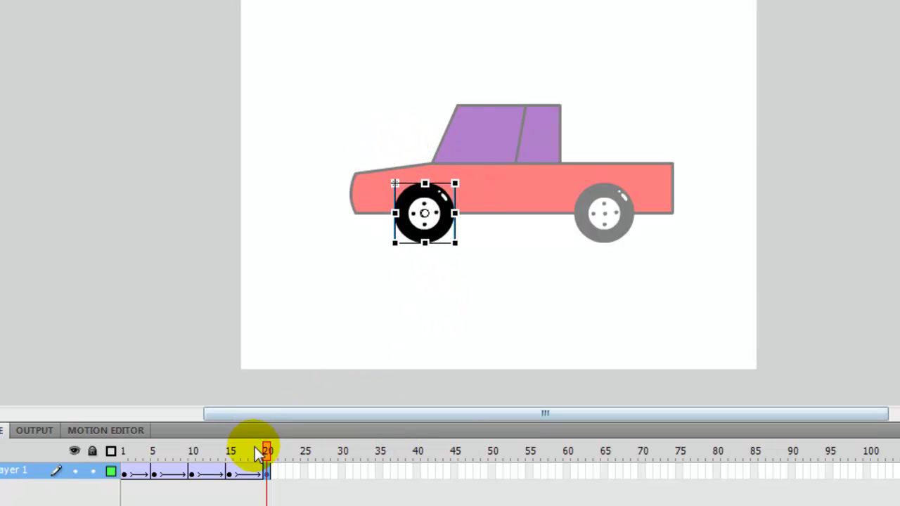
pyautogui.moveTo(264, 447)
pyautogui.mouseDown()
pyautogui.moveTo(117, 447)
pyautogui.moveTo(274, 454)
pyautogui.mouseUp()
pyautogui.click(391, 324)
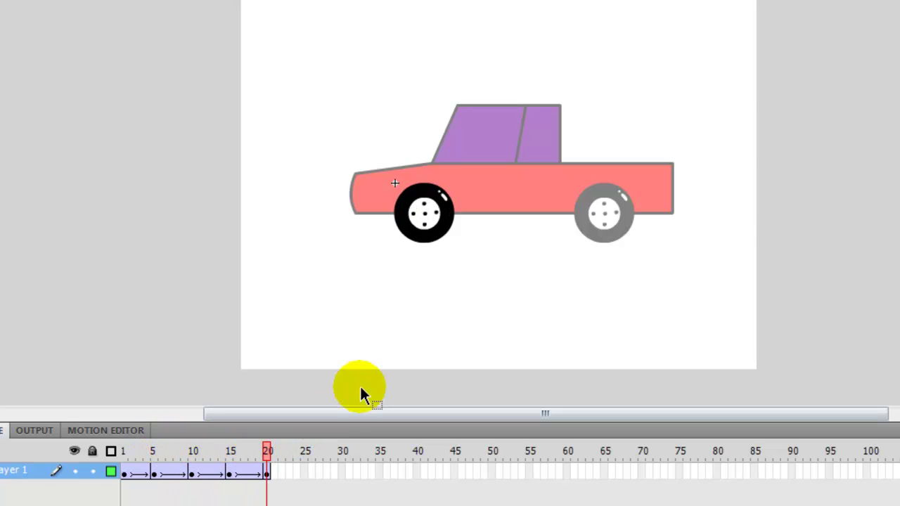
# Exit the wheel symbol and the truck body symbol to get back to the main scene.
pyautogui.click(321, 115)
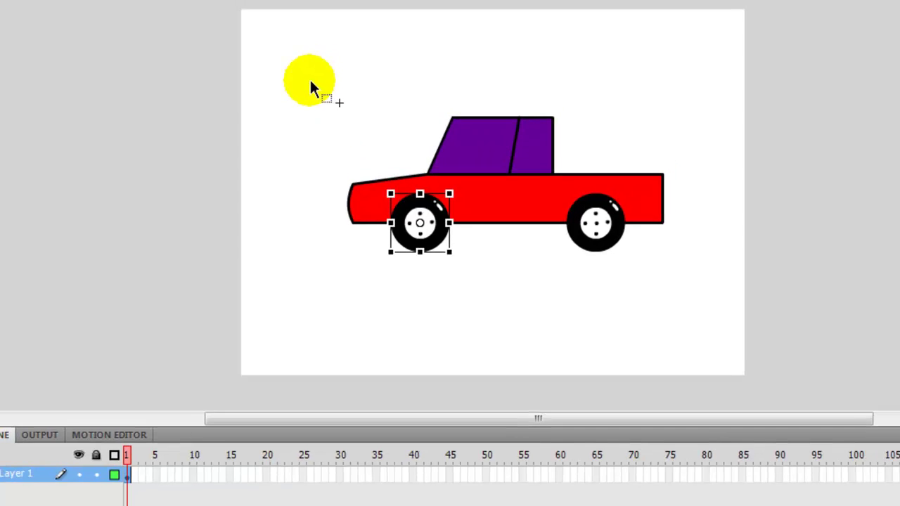
pyautogui.moveTo(653, 297); pyautogui.dragTo(274, 211)
pyautogui.click(332, 311)
pyautogui.click(395, 281)
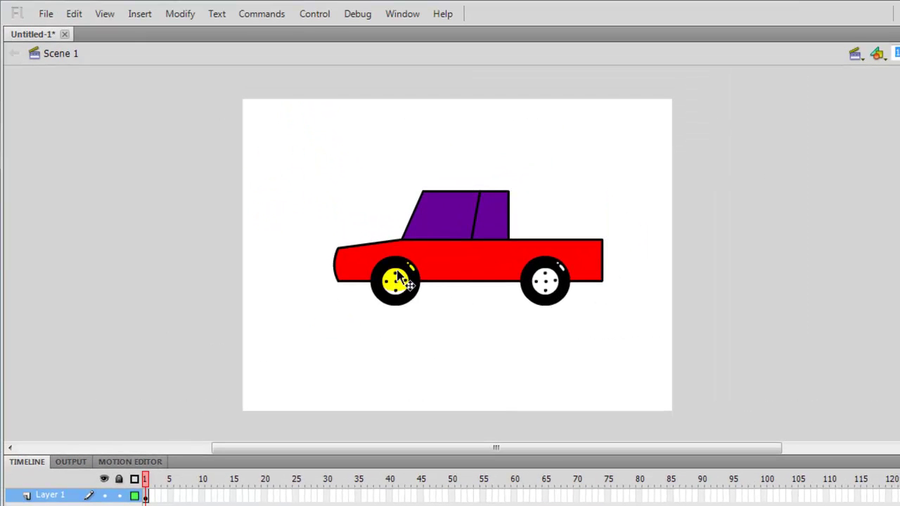
# Reopen the front wheel's symbol through the truck body to review its tweened timeline, and return to Scene 1.
pyautogui.doubleClick(428, 267)
pyautogui.click(441, 277)
pyautogui.click(445, 312)
pyautogui.doubleClick(409, 304)
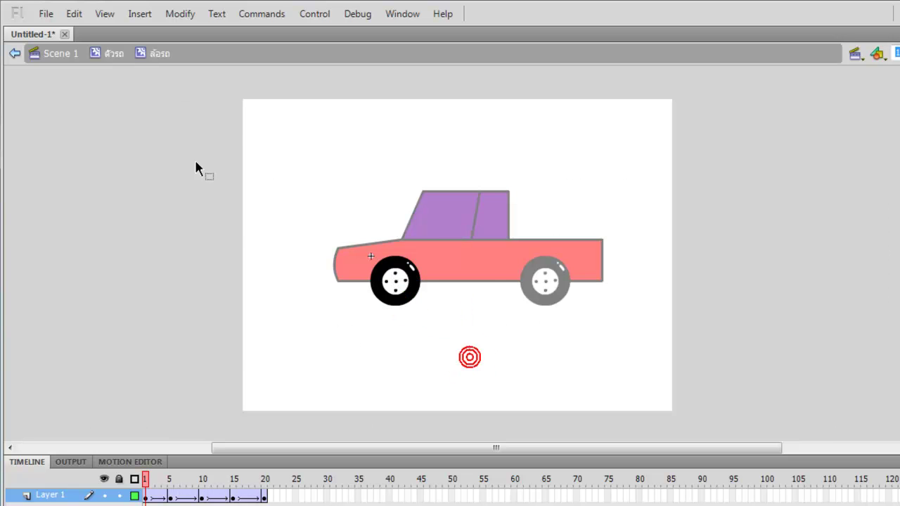
pyautogui.click(63, 60)
pyautogui.click(62, 56)
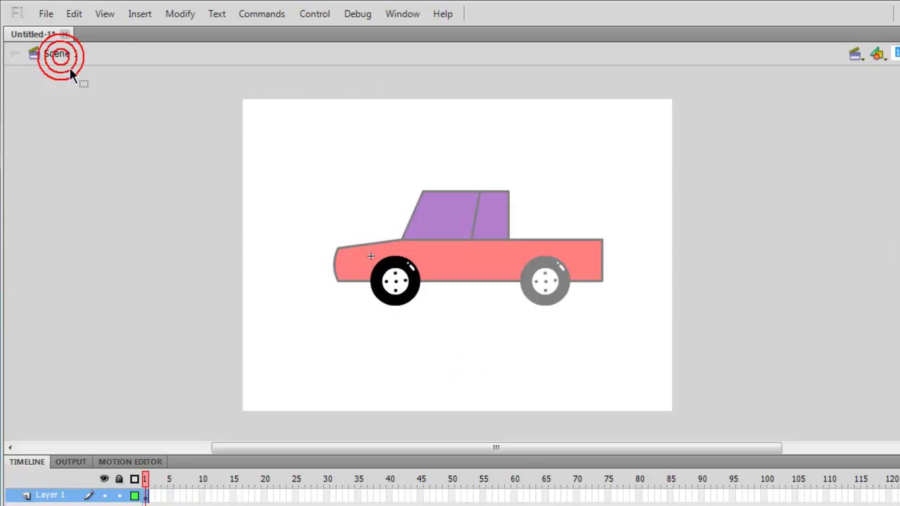
# Test the movie to check the spinning wheels on the truck, and close the preview.
pyautogui.click(408, 375)
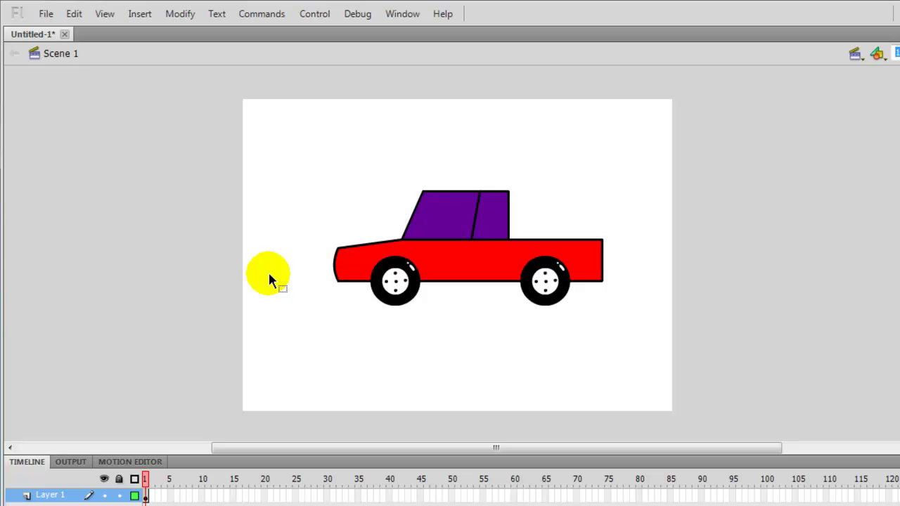
pyautogui.hotkey('ctrl', 'Return')
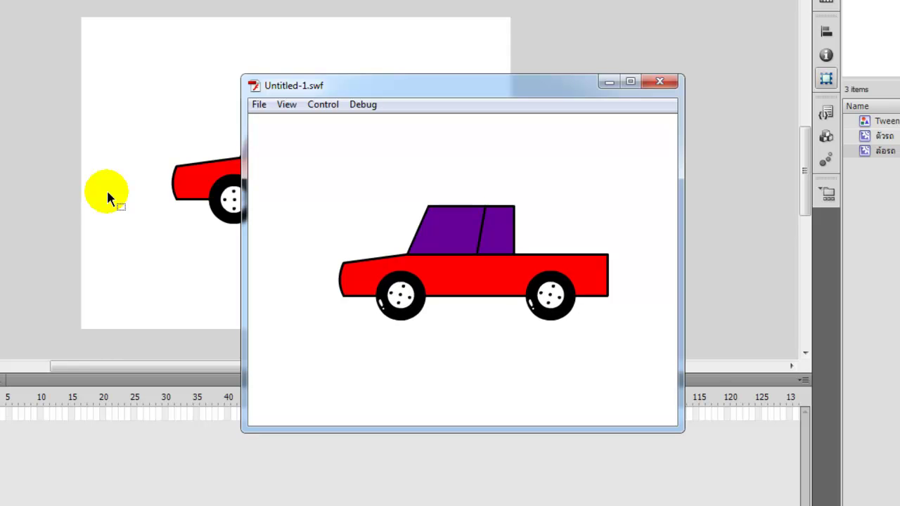
pyautogui.click(661, 82)
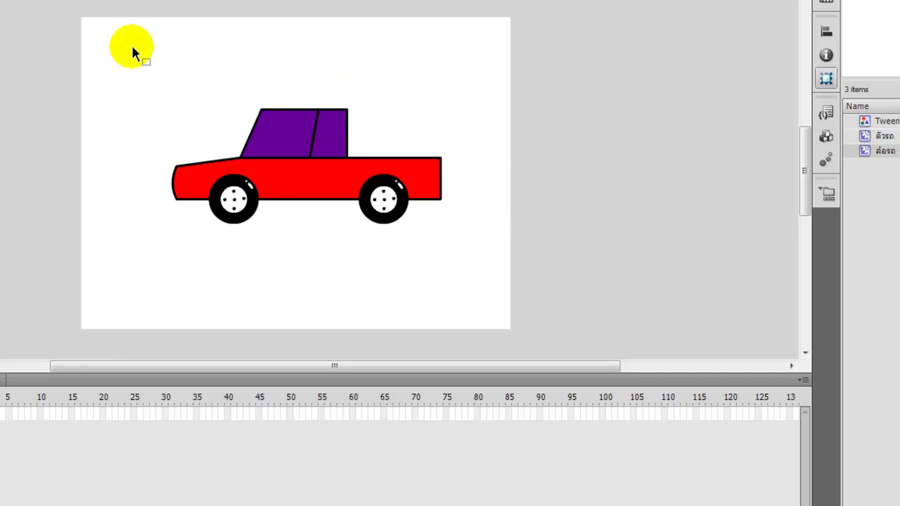
# Move the whole truck off the stage, just beyond its right edge.
pyautogui.moveTo(323, 223); pyautogui.dragTo(489, 305)
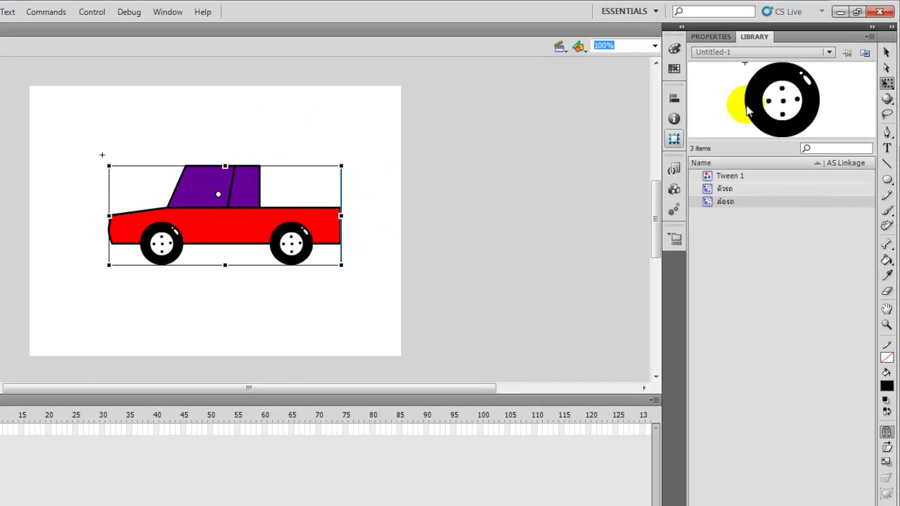
pyautogui.click(886, 53)
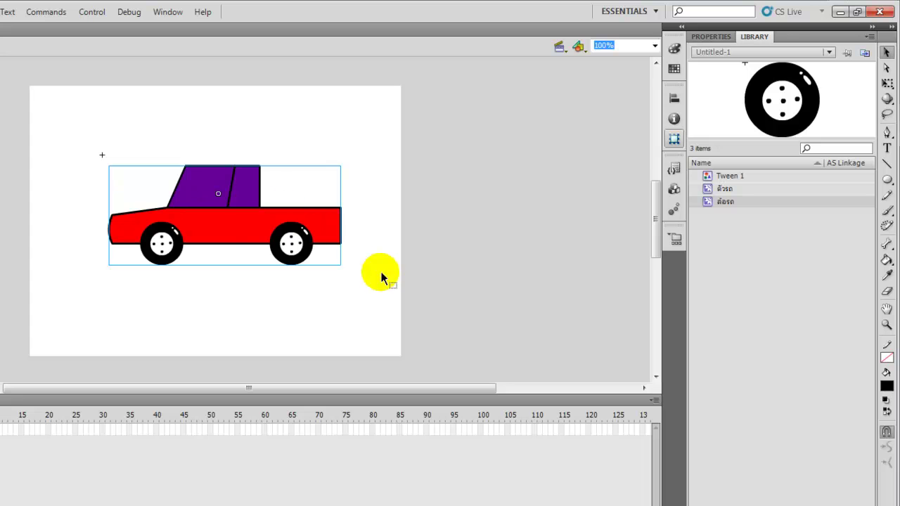
pyautogui.moveTo(222, 237); pyautogui.dragTo(516, 260)
pyautogui.moveTo(415, 389); pyautogui.dragTo(431, 388)
pyautogui.click(575, 262)
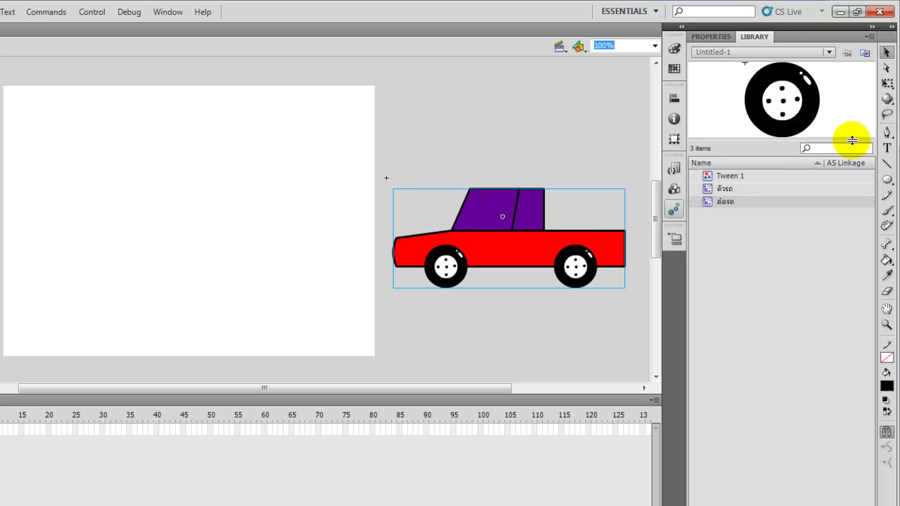
# Scale the truck down slightly with Free Transform and position it lower, just outside the stage's right edge.
pyautogui.click(886, 82)
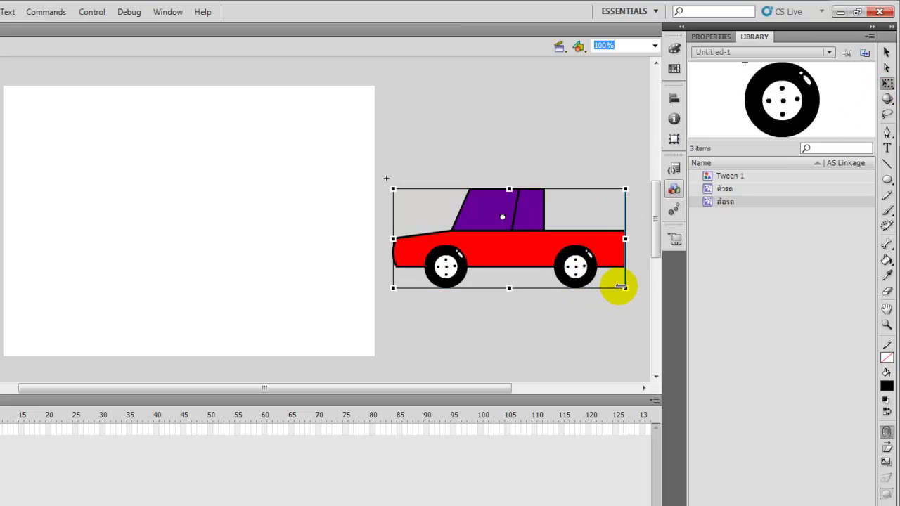
pyautogui.moveTo(624, 289); pyautogui.dragTo(599, 273)
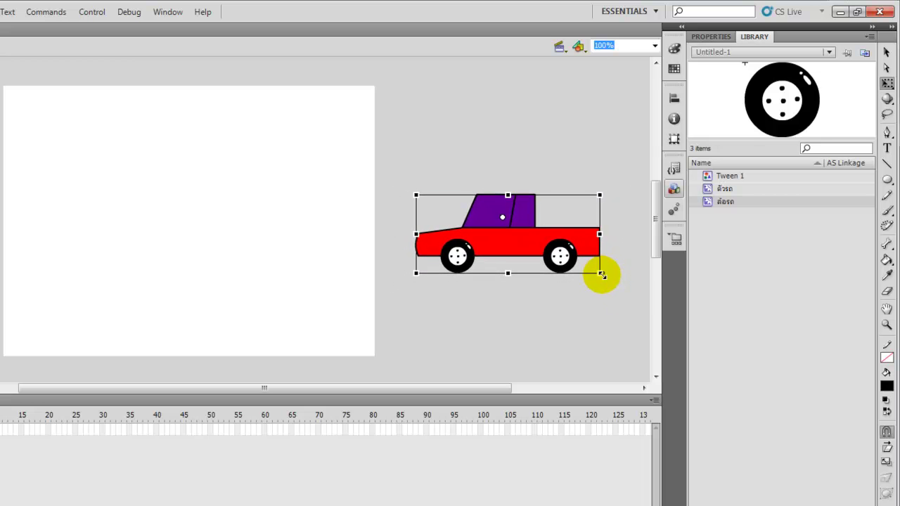
pyautogui.press('v')
pyautogui.moveTo(525, 235); pyautogui.dragTo(514, 257)
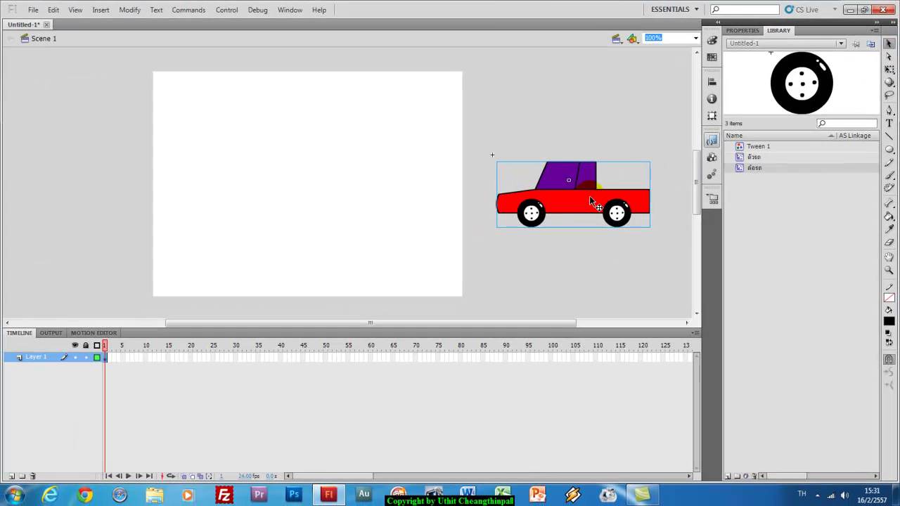
pyautogui.moveTo(579, 214); pyautogui.dragTo(579, 213)
pyautogui.click(529, 243)
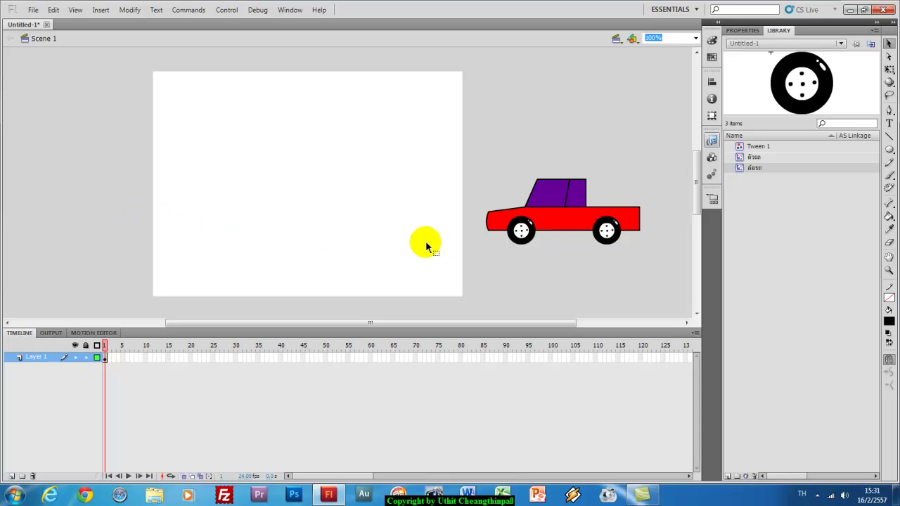
# Apply a classic tween to the truck on Layer 1 in the main scene.
pyautogui.click(553, 218)
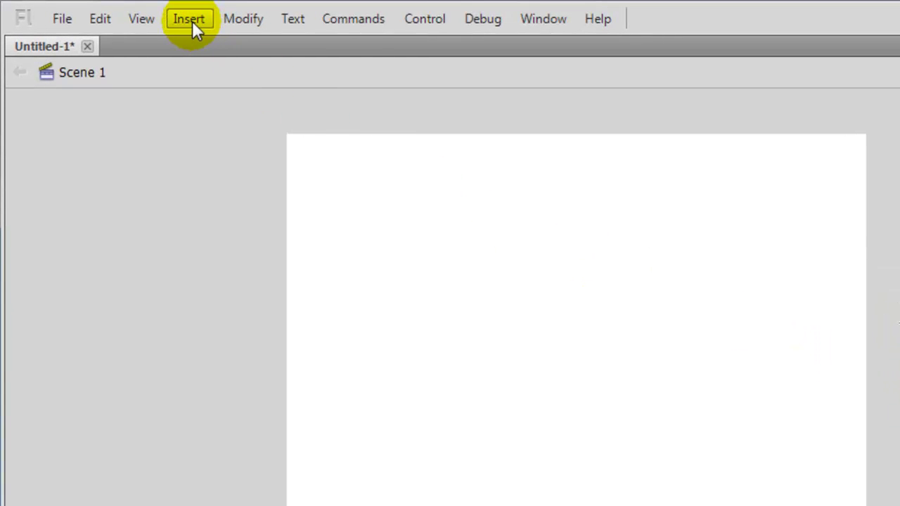
pyautogui.click(192, 21)
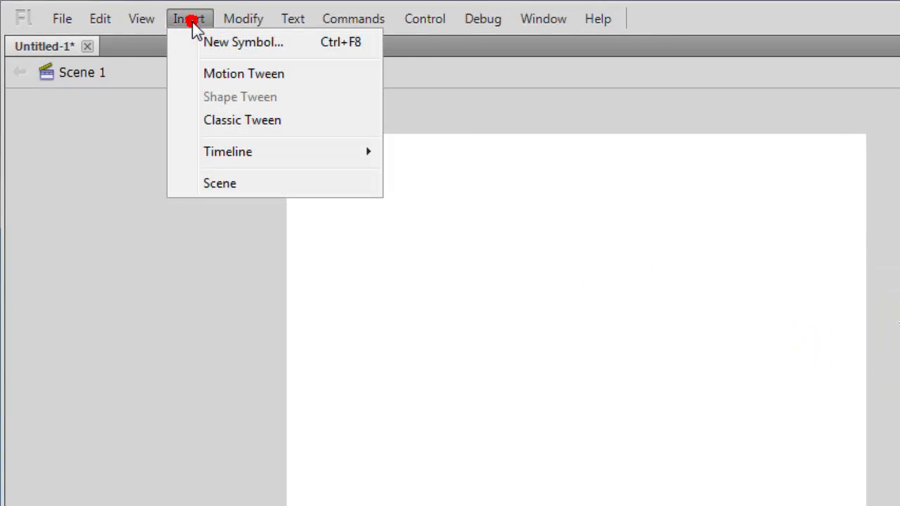
pyautogui.click(217, 120)
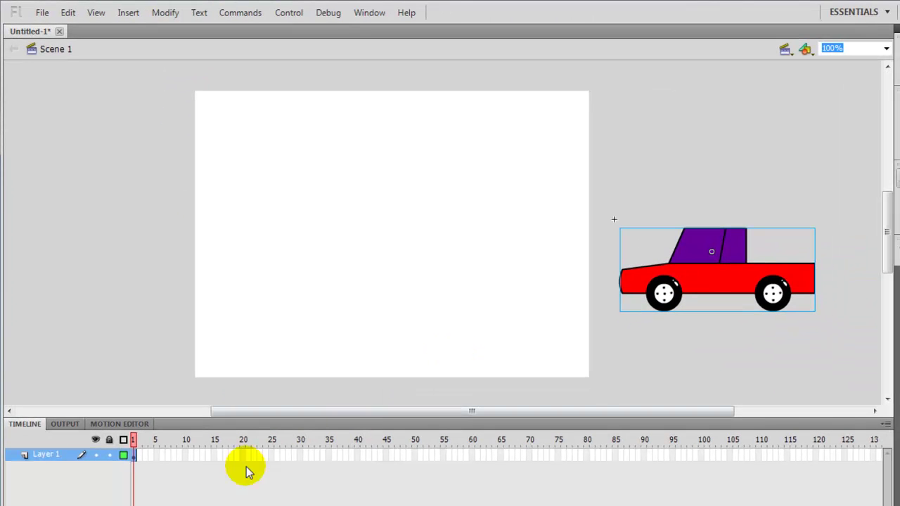
# Insert a keyframe at frame 75 and move the truck horizontally across the stage until it is past the left edge.
pyautogui.click(708, 306)
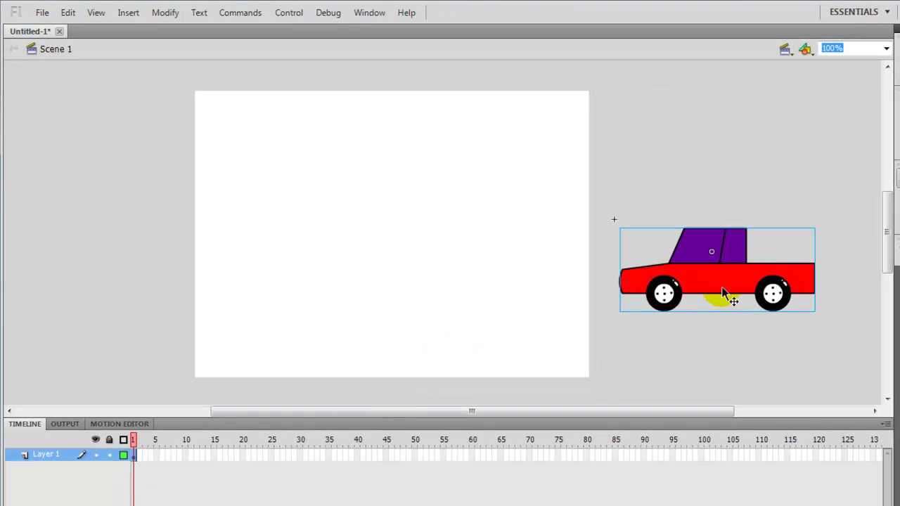
pyautogui.click(557, 455)
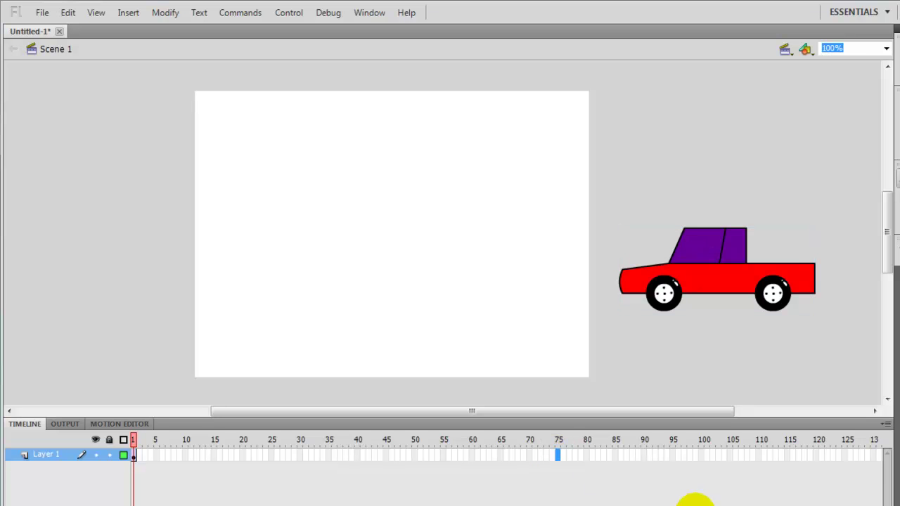
pyautogui.press('F5')
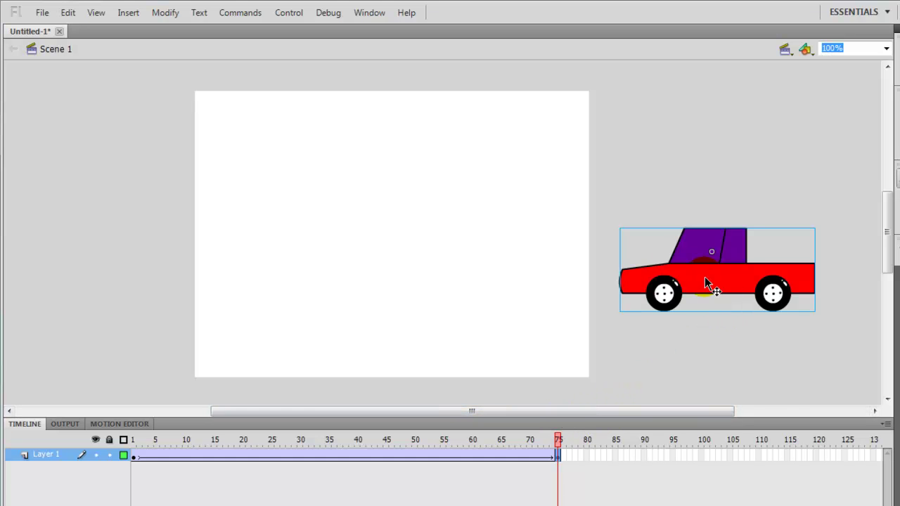
pyautogui.moveTo(746, 284); pyautogui.dragTo(110, 284)
pyautogui.click(146, 335)
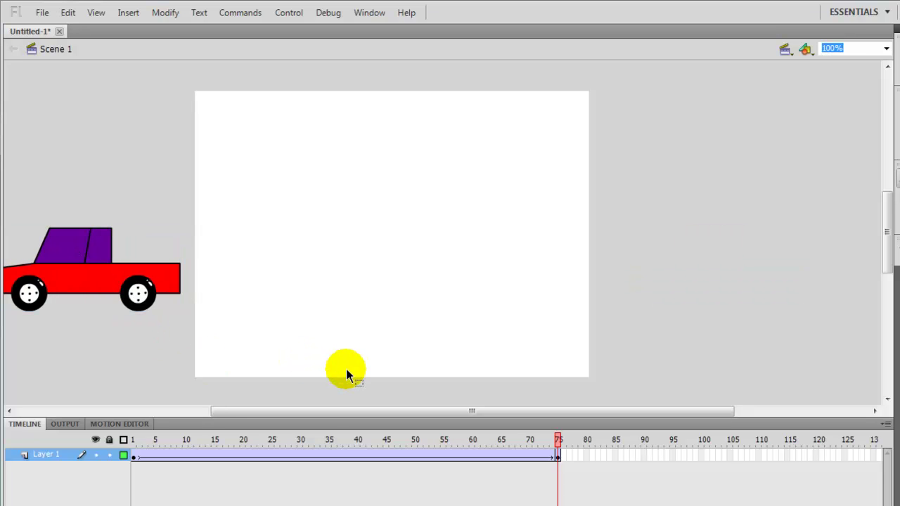
# Play and test the movie to watch the truck drive across the stage, and close the preview.
pyautogui.press('Return')
pyautogui.hotkey('ctrl', 'Return')
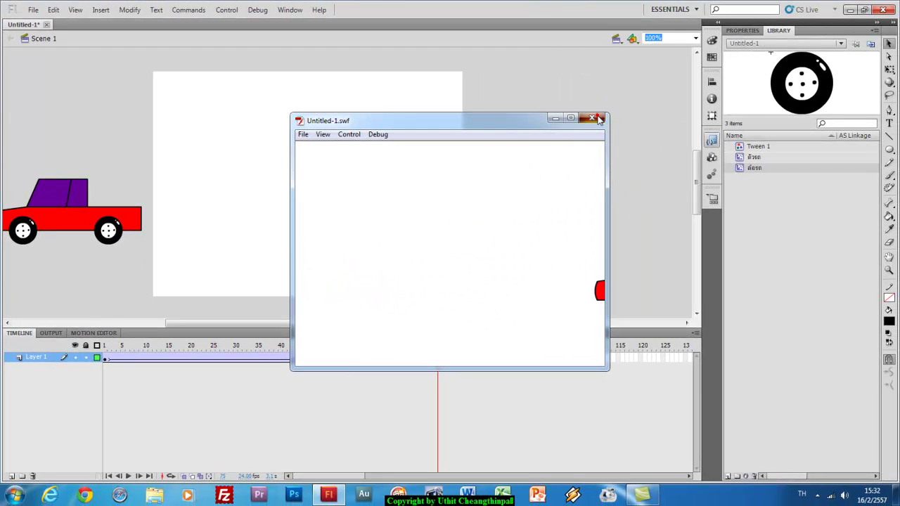
pyautogui.click(628, 125)
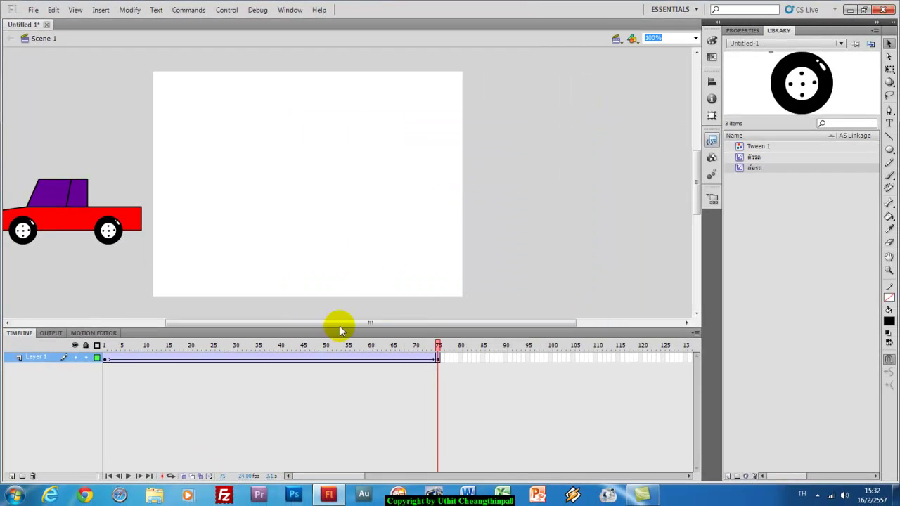
# Slow the truck down by inserting frames at frame 45 of its tween until the end keyframe reaches frame 125.
pyautogui.click(280, 360)
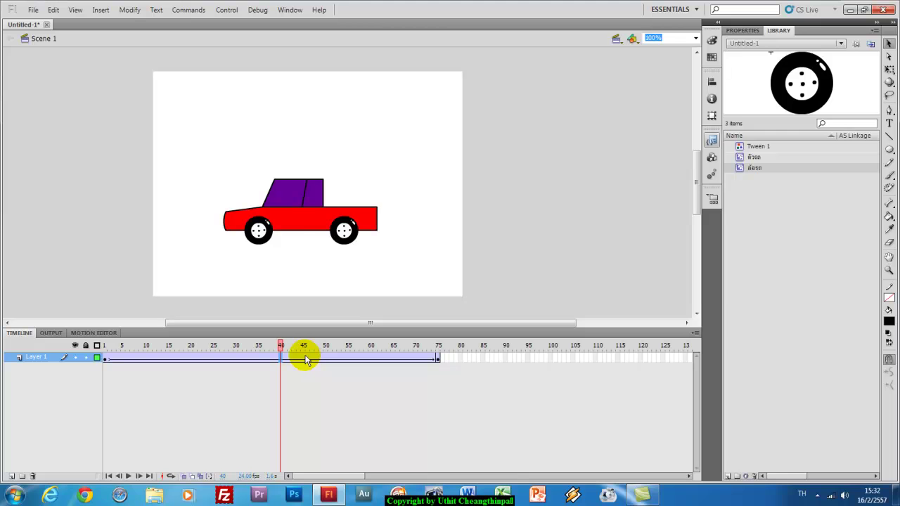
pyautogui.click(305, 359)
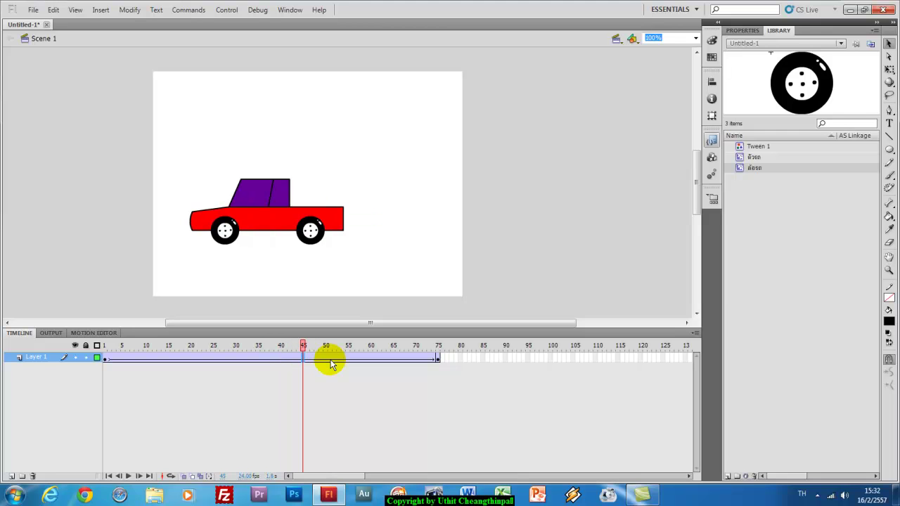
pyautogui.press('F5')
pyautogui.press('F5')
pyautogui.press('F5')
pyautogui.press('F5')
pyautogui.press('F5')
pyautogui.press('F5')
pyautogui.press('F5')
pyautogui.press('F5')
pyautogui.press('F5')
pyautogui.press('F5')
pyautogui.press('F5')
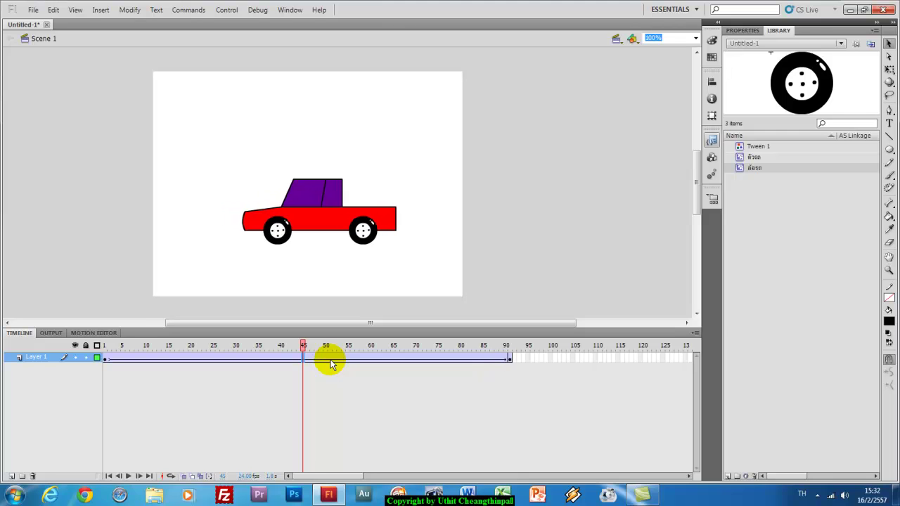
pyautogui.press('F5')
pyautogui.press('F5')
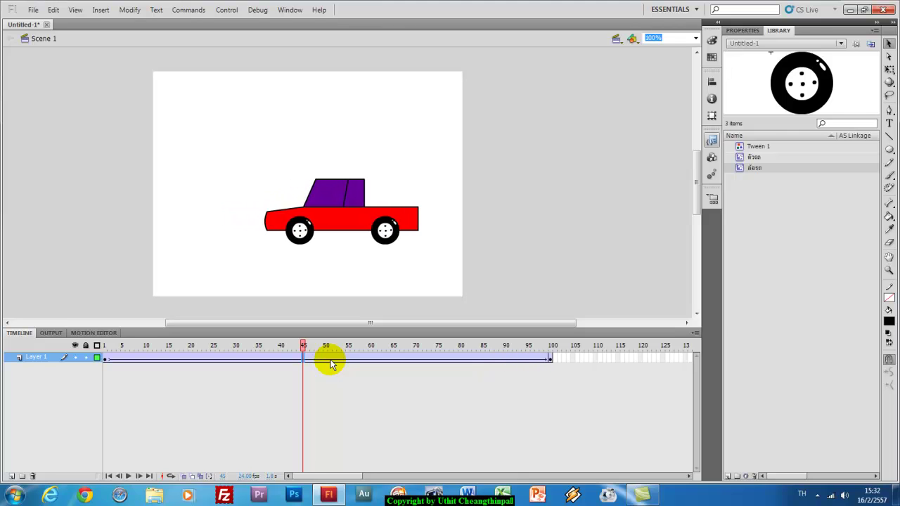
pyautogui.press('F5')
pyautogui.press('F5')
pyautogui.press('F5')
pyautogui.press('F5')
pyautogui.press('F5')
pyautogui.press('F5')
pyautogui.press('F5')
pyautogui.press('F5')
pyautogui.press('F5')
pyautogui.press('F5')
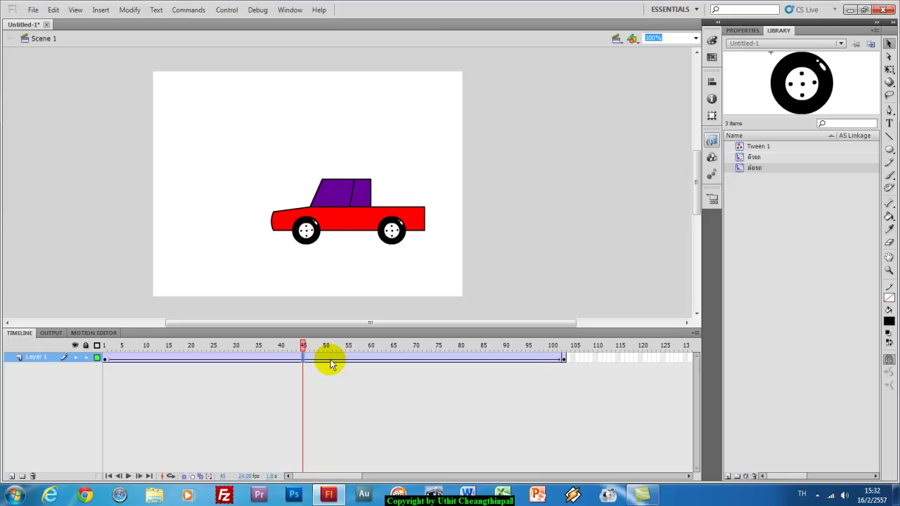
pyautogui.press('F5')
pyautogui.press('F5')
pyautogui.press('F5')
pyautogui.press('F5')
pyautogui.press('F5')
pyautogui.press('F5')
pyautogui.press('F5')
pyautogui.press('F5')
pyautogui.press('F5')
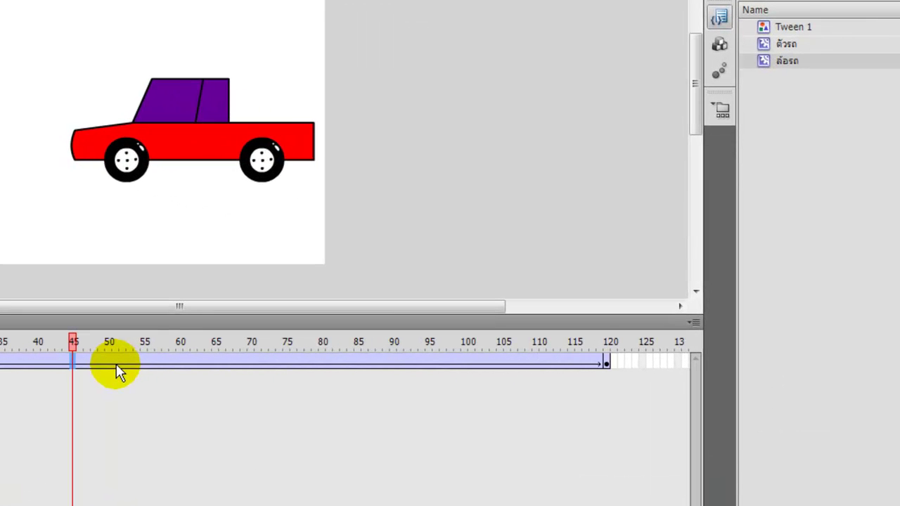
pyautogui.press('F5')
pyautogui.press('F5')
pyautogui.press('F5')
pyautogui.press('F5')
pyautogui.press('F5')
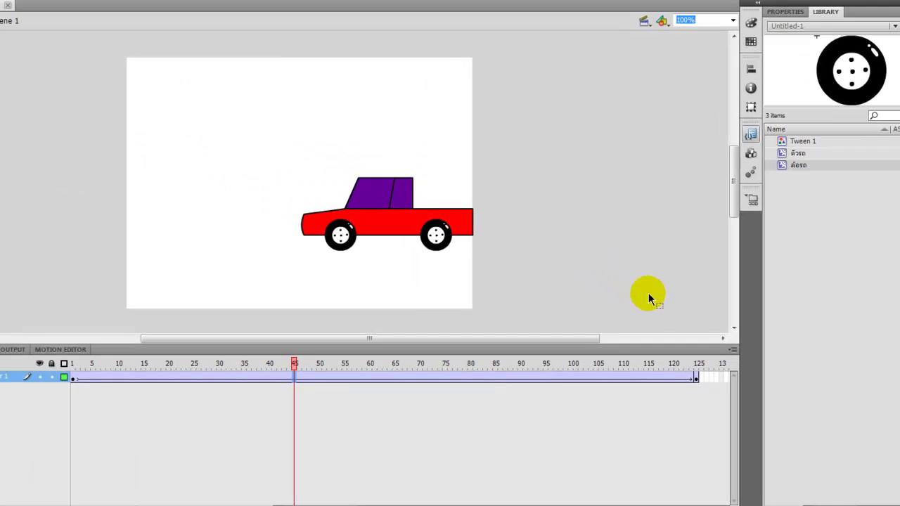
# Test the movie again to check the truck's slower drive, and close the preview.
pyautogui.hotkey('ctrl', 'Return')
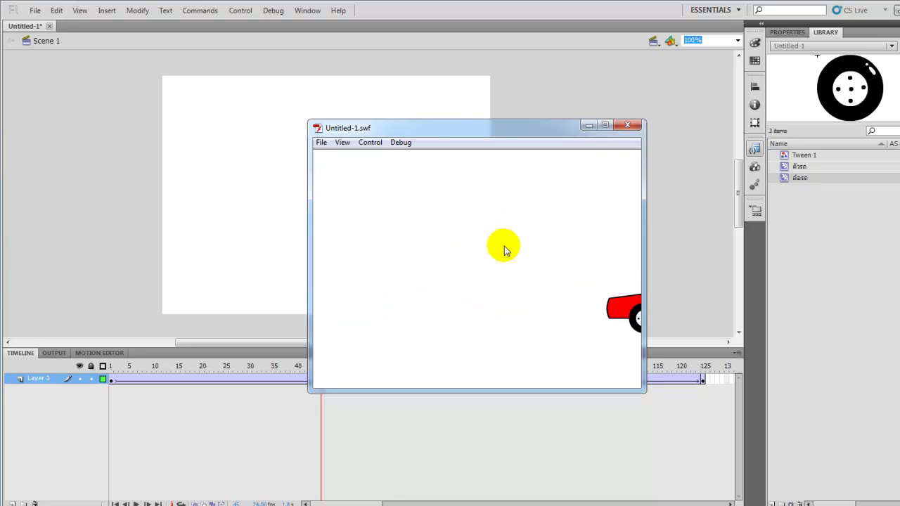
pyautogui.click(624, 126)
pyautogui.click(281, 406)
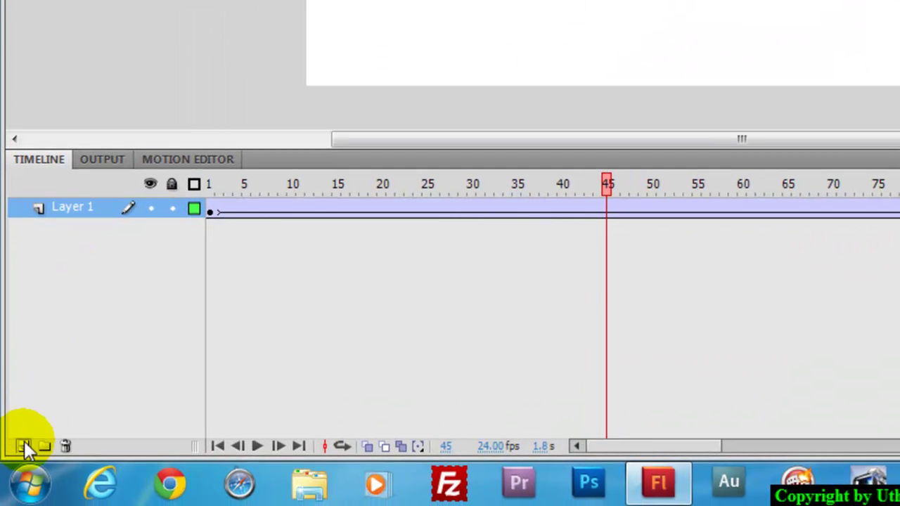
# Add a new layer beneath the truck's Layer 1 and lock Layer 1.
pyautogui.click(13, 500)
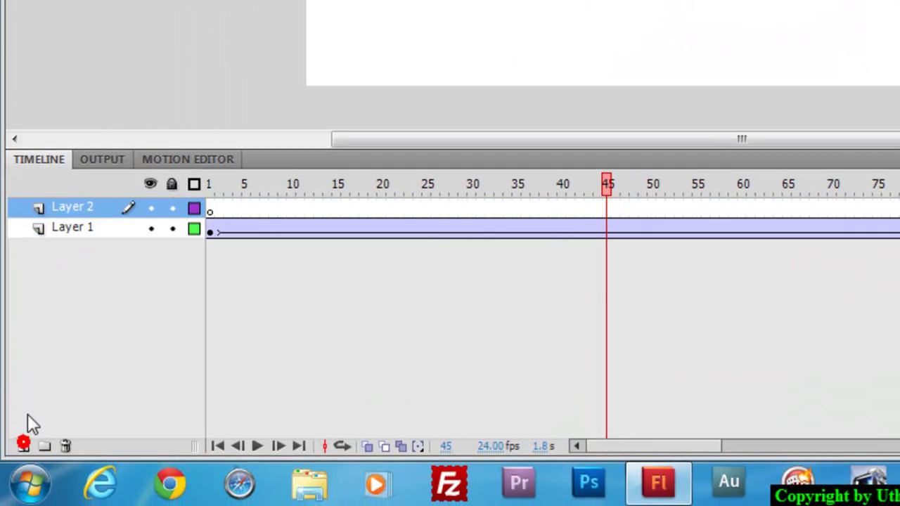
pyautogui.moveTo(97, 206); pyautogui.dragTo(97, 237)
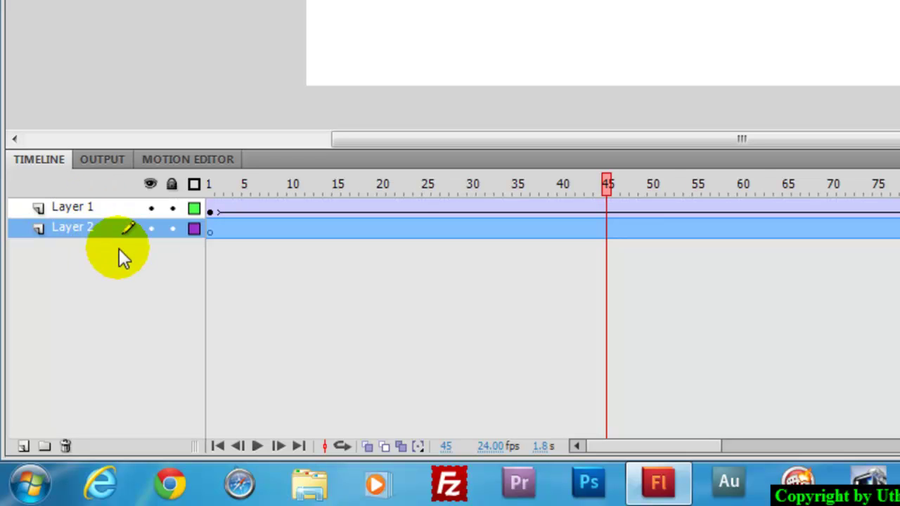
pyautogui.click(171, 208)
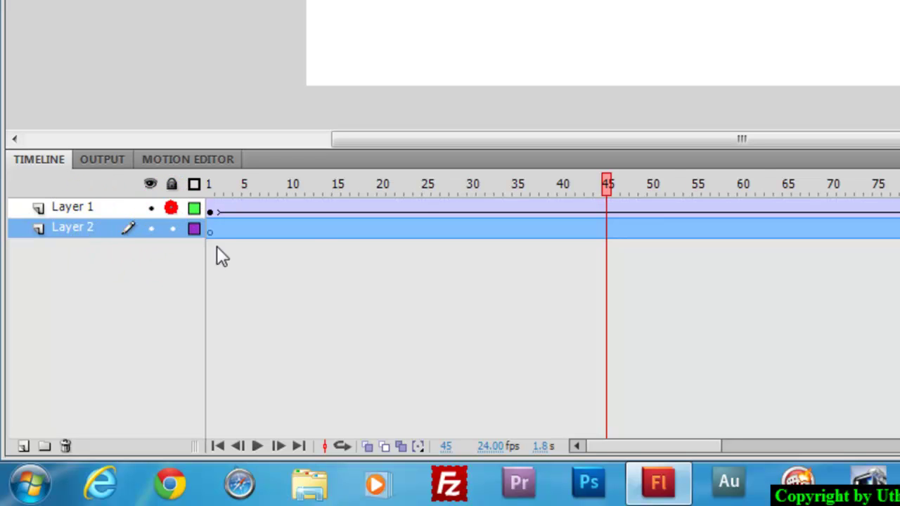
pyautogui.click(111, 205)
pyautogui.click(319, 218)
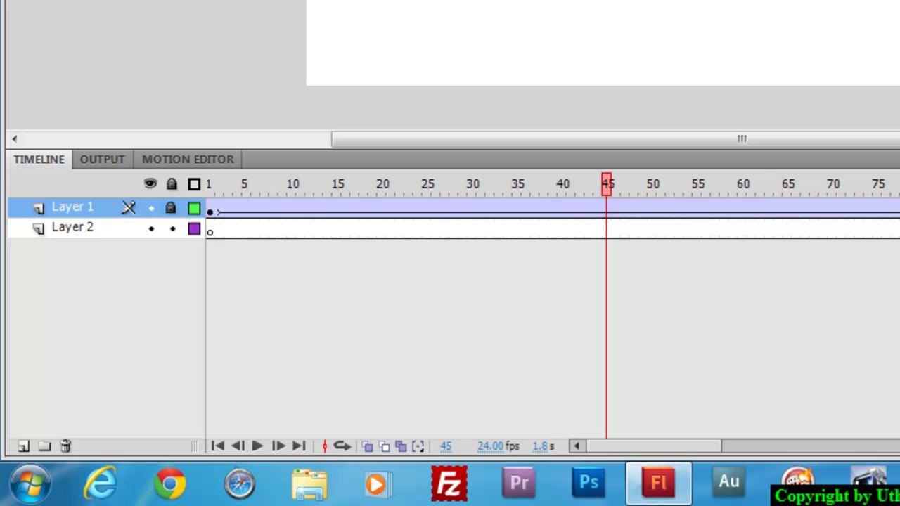
# Draw a tall oval about 57 px wide on Layer 2, with green fill and black stroke, as foliage ahead of the truck.
pyautogui.click(696, 184)
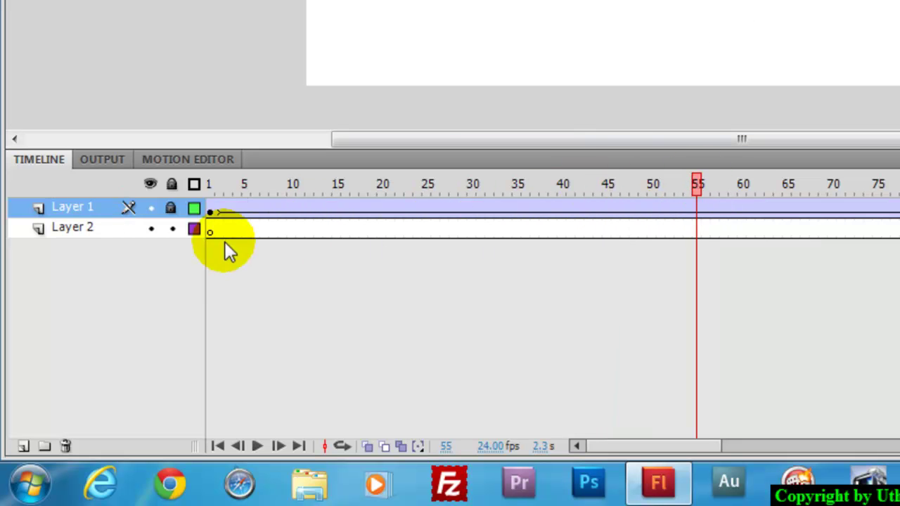
pyautogui.click(123, 229)
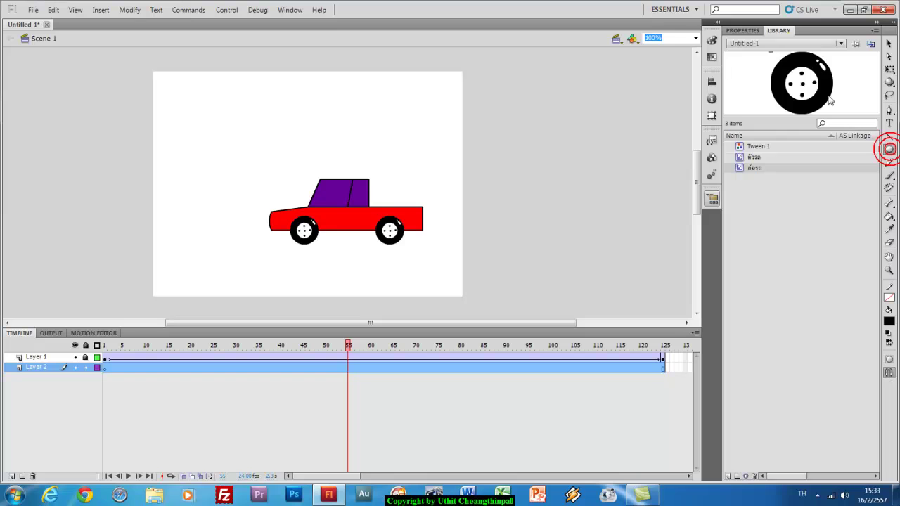
pyautogui.click(742, 30)
pyautogui.click(842, 90)
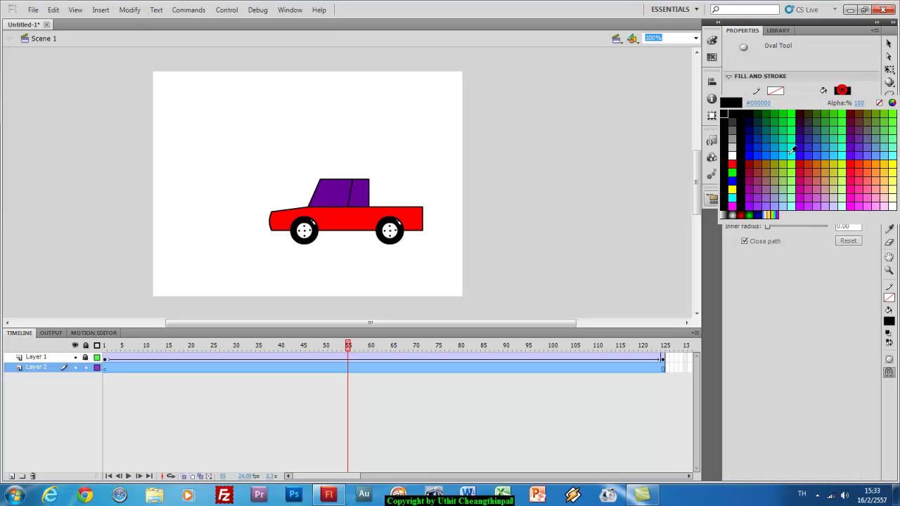
pyautogui.click(777, 110)
pyautogui.click(775, 90)
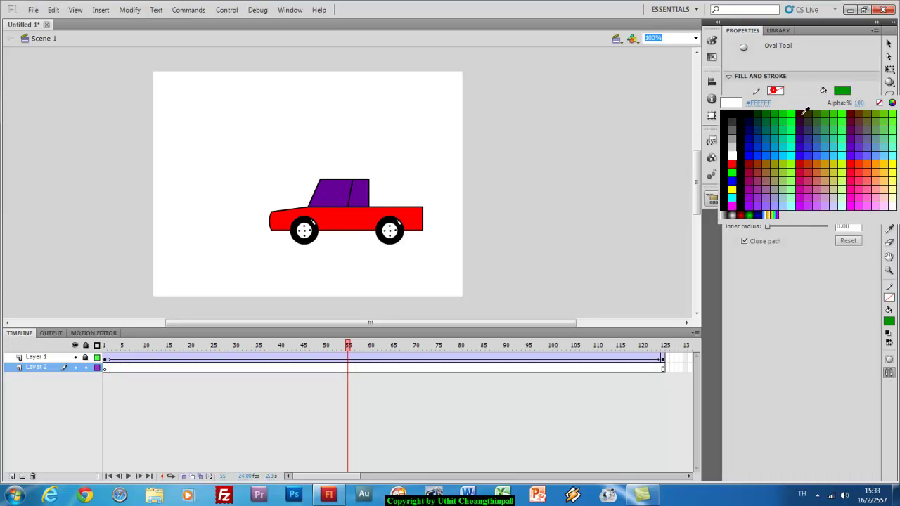
pyautogui.click(744, 137)
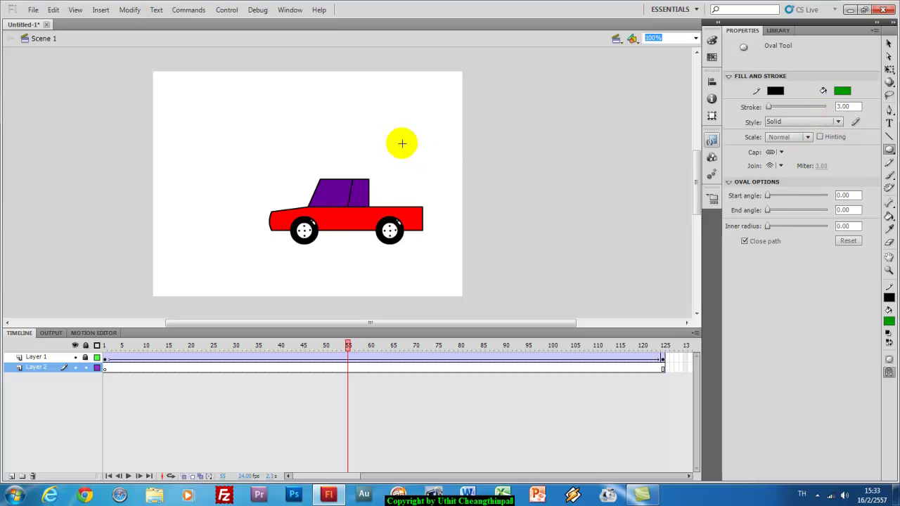
pyautogui.moveTo(211, 112); pyautogui.dragTo(241, 174)
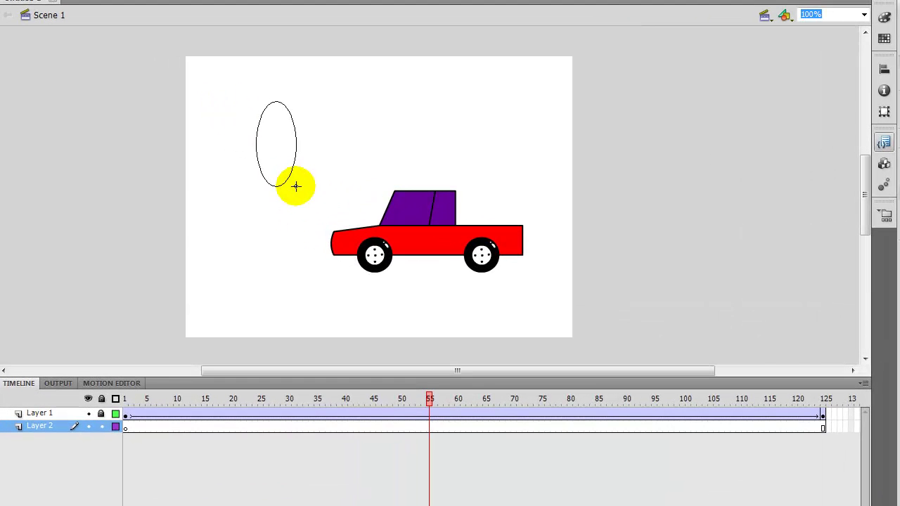
pyautogui.moveTo(296, 187); pyautogui.dragTo(296, 186)
# Draw a vertical line about 84 px long with stroke 20 below the green oval as the tree's trunk.
pyautogui.click(899, 137)
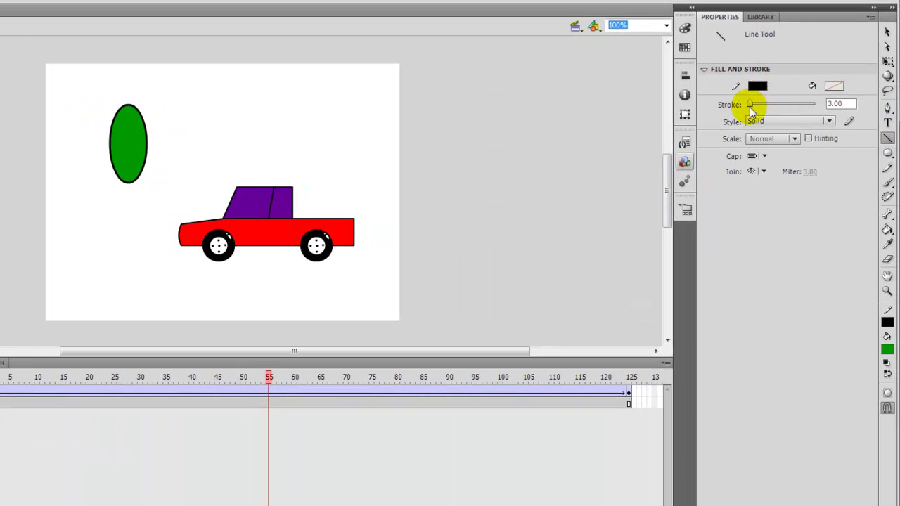
pyautogui.click(841, 104)
pyautogui.write('20.00')
pyautogui.moveTo(127, 189); pyautogui.dragTo(128, 236)
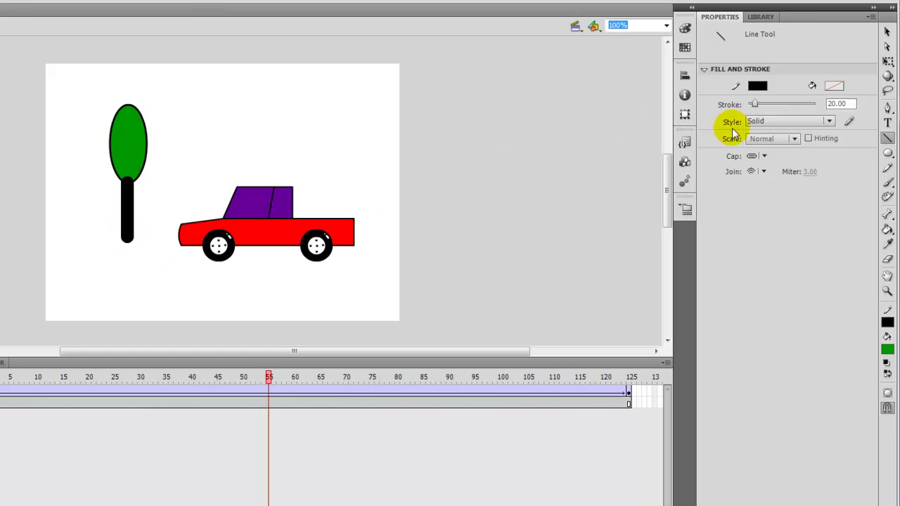
# Change the trunk's stroke color to orange-brown.
pyautogui.click(886, 31)
pyautogui.click(128, 219)
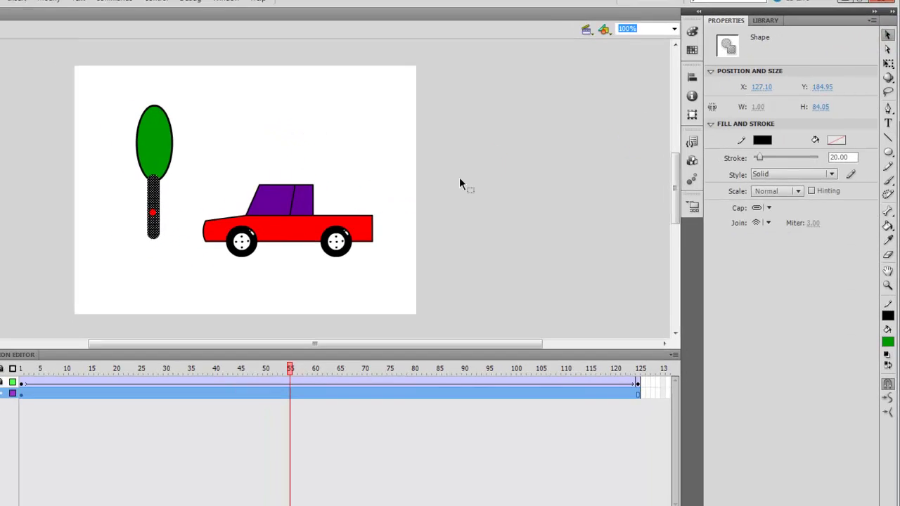
pyautogui.click(755, 140)
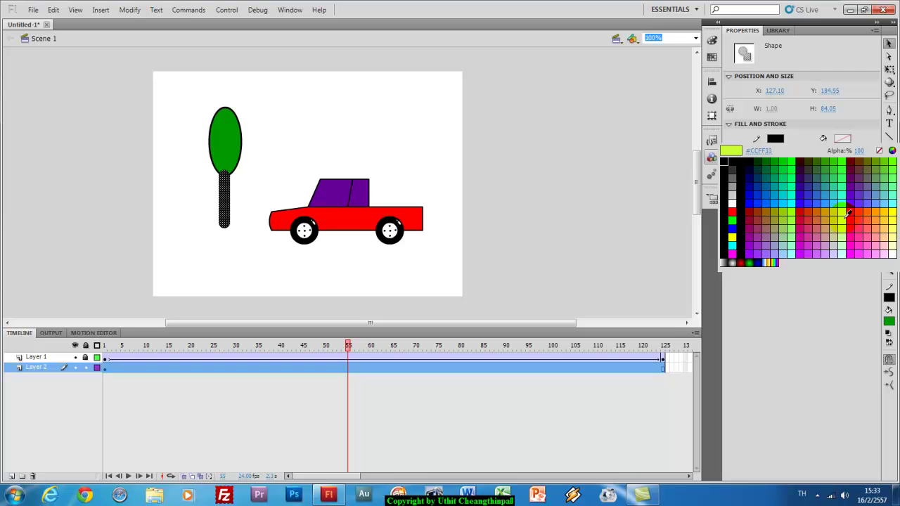
pyautogui.click(821, 209)
pyautogui.click(382, 138)
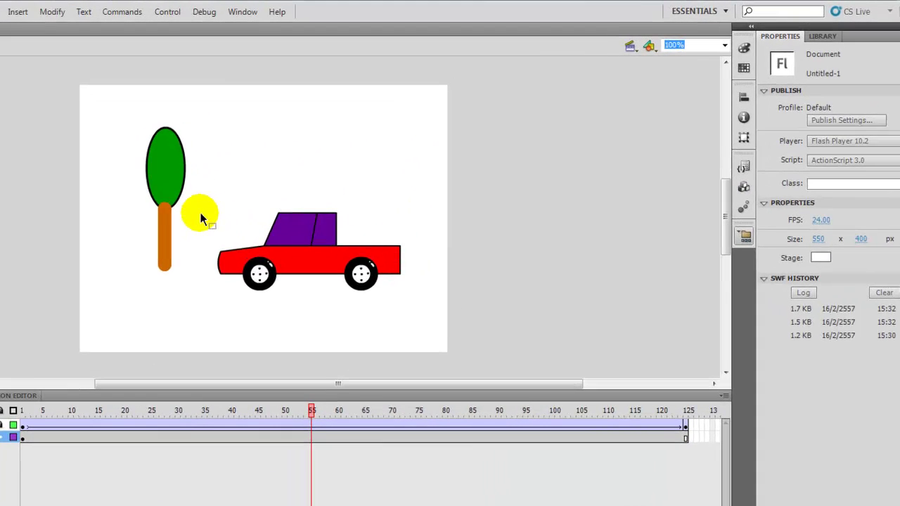
# Select the whole tree and convert it to a Movie Clip symbol named "ต้นไม้".
pyautogui.moveTo(104, 118); pyautogui.dragTo(198, 292)
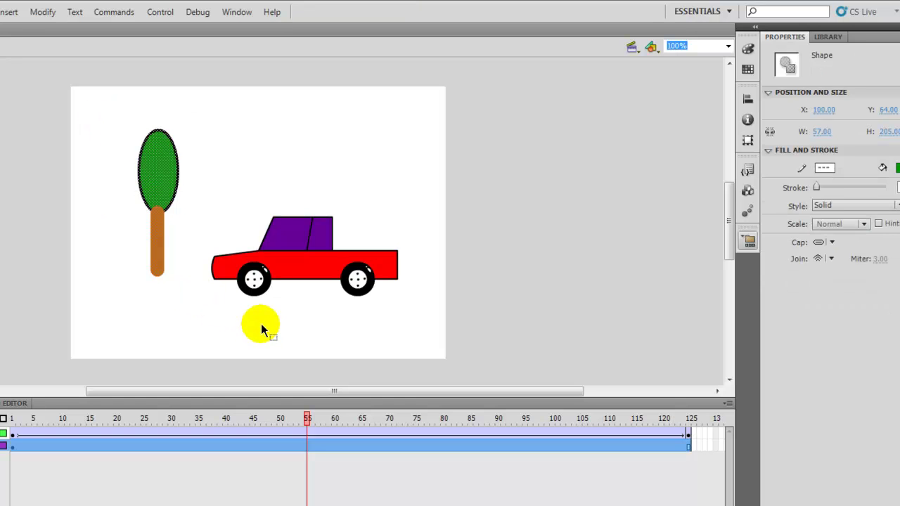
pyautogui.click(217, 202)
pyautogui.moveTo(112, 105); pyautogui.dragTo(202, 301)
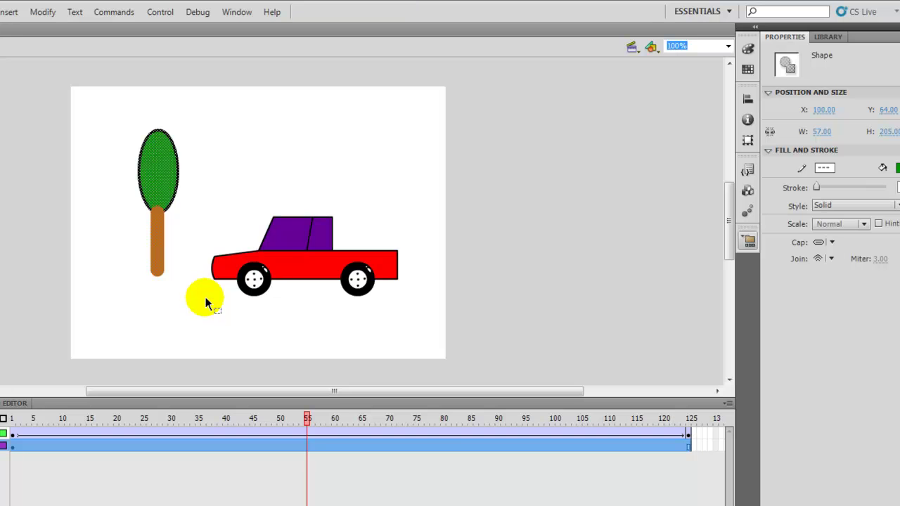
pyautogui.click(43, 14)
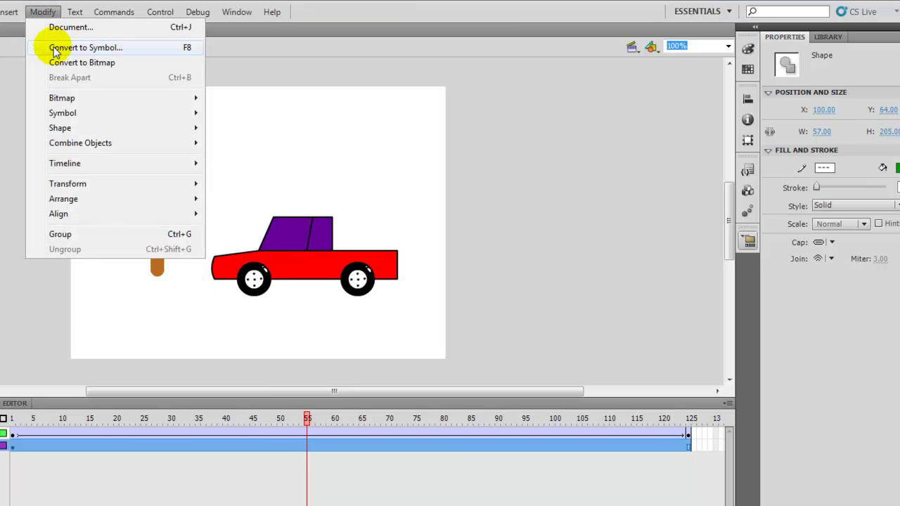
pyautogui.click(54, 48)
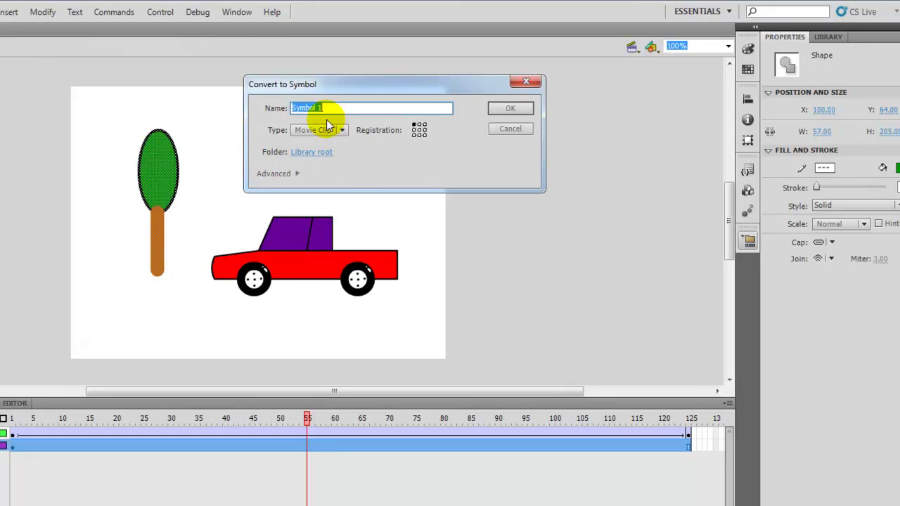
pyautogui.press('BackSpace')
pyautogui.write('ต้นไม้')
pyautogui.click(510, 107)
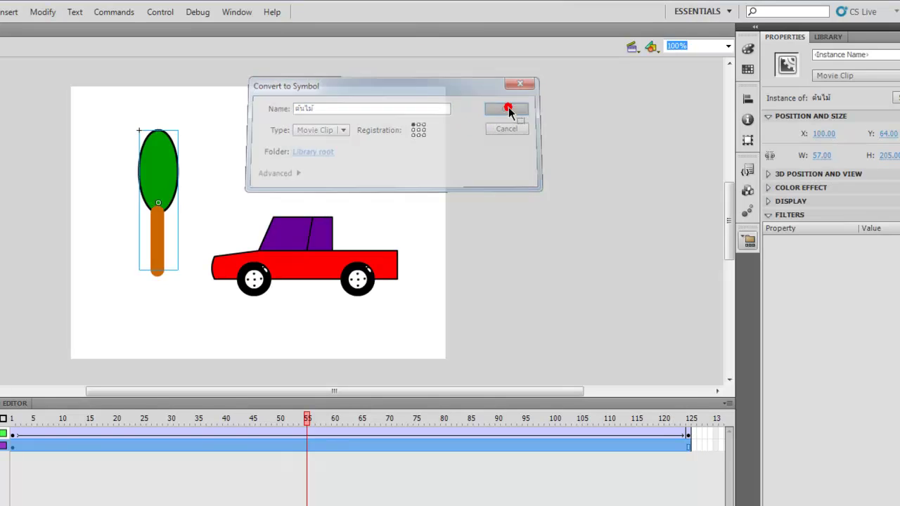
# Move the tree straight up on the stage to about Y 26.
pyautogui.moveTo(169, 179); pyautogui.dragTo(169, 158)
pyautogui.click(229, 153)
pyautogui.click(224, 112)
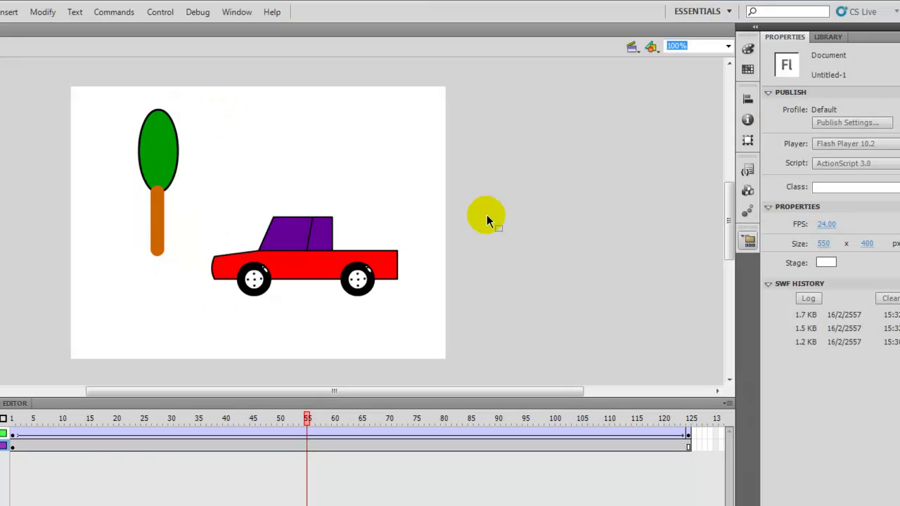
pyautogui.click(176, 163)
pyautogui.moveTo(169, 168); pyautogui.dragTo(165, 160)
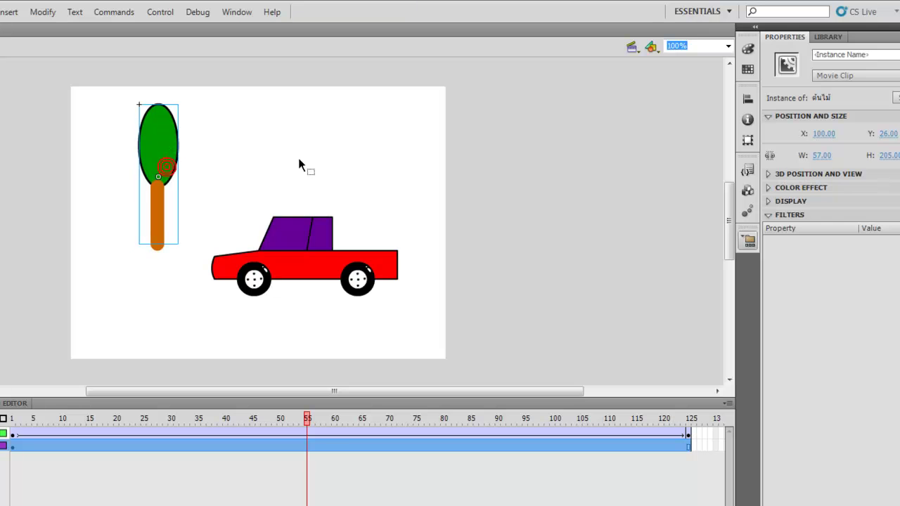
# Place three more instances of the ต้นไม้ symbol across the stage and raise the original tree to the stage's upper edge.
pyautogui.click(837, 44)
pyautogui.moveTo(853, 120); pyautogui.dragTo(409, 175)
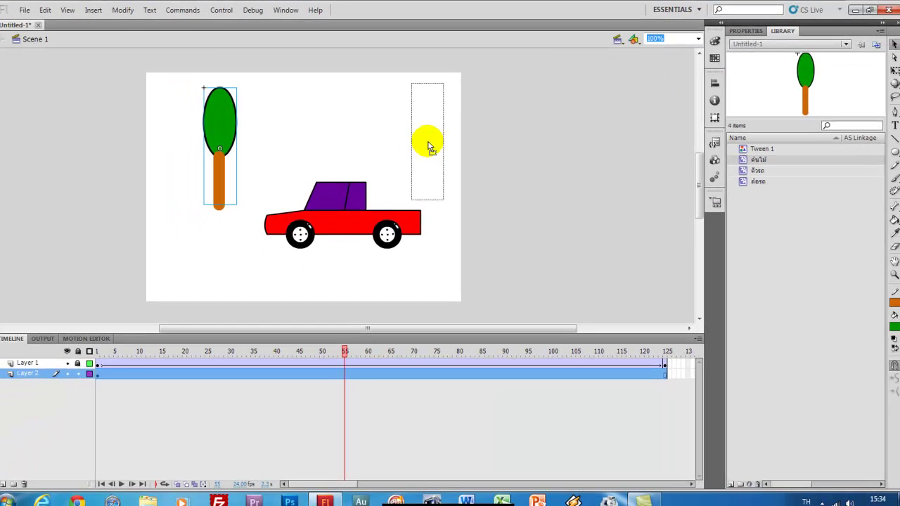
pyautogui.moveTo(430, 147); pyautogui.dragTo(312, 149)
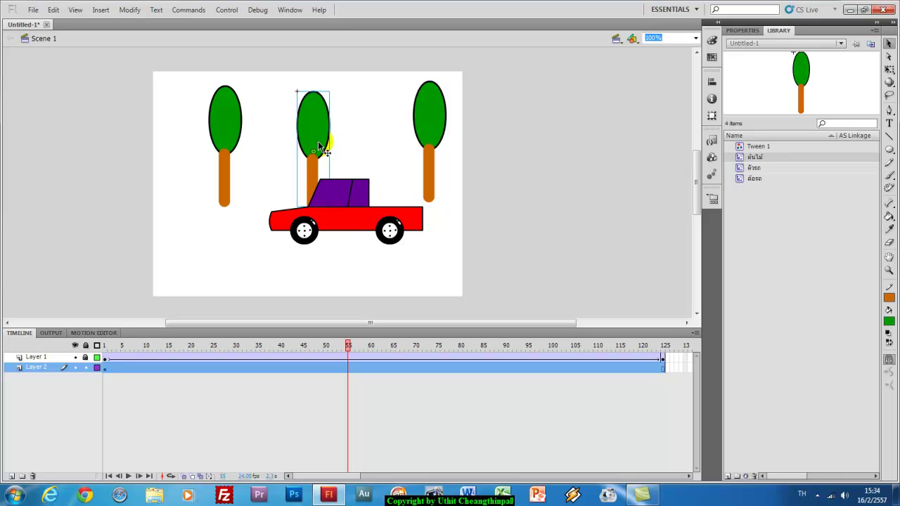
pyautogui.moveTo(799, 77); pyautogui.dragTo(186, 174)
pyautogui.moveTo(235, 151); pyautogui.dragTo(231, 138)
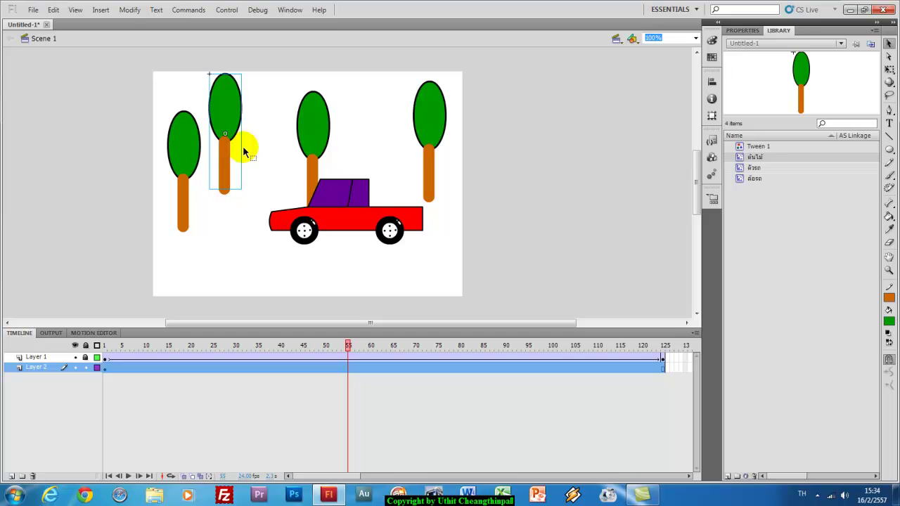
# Scale down the two trees ahead of the truck and the rightmost tree to varied sizes with Free Transform.
pyautogui.click(888, 71)
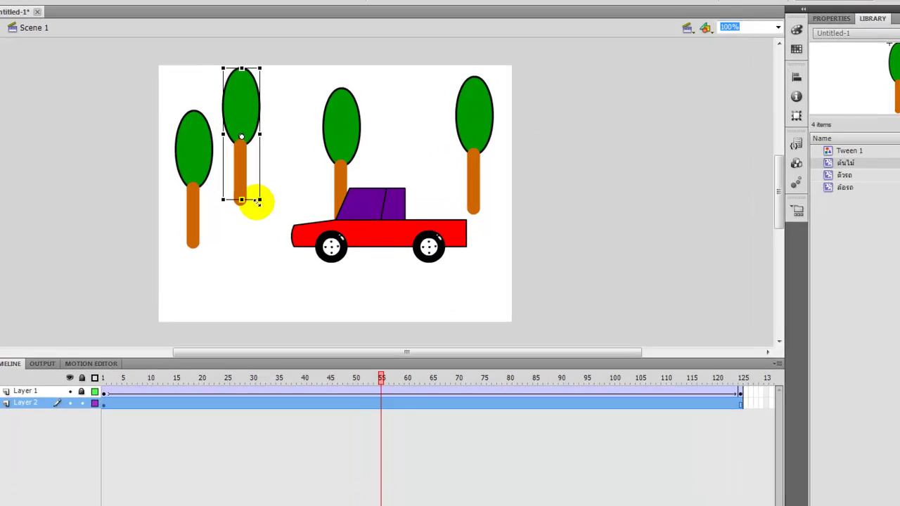
pyautogui.moveTo(240, 189); pyautogui.dragTo(269, 196)
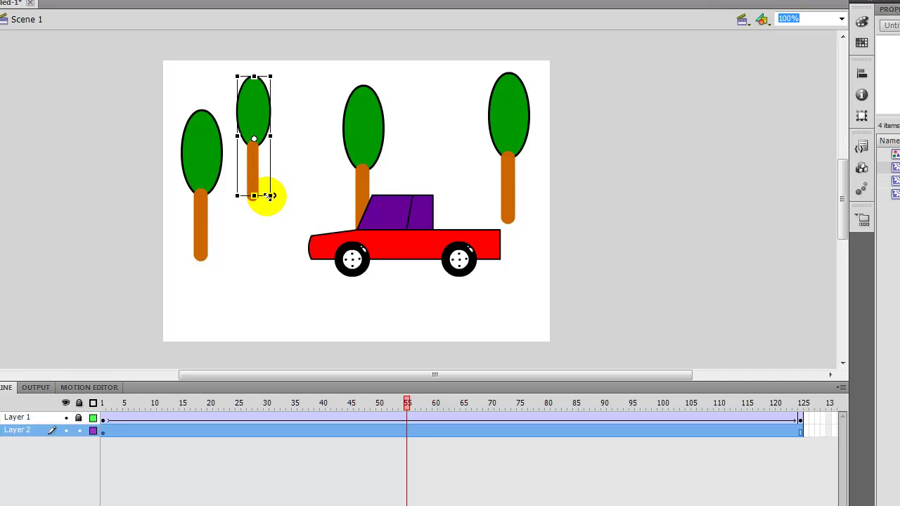
pyautogui.click(200, 193)
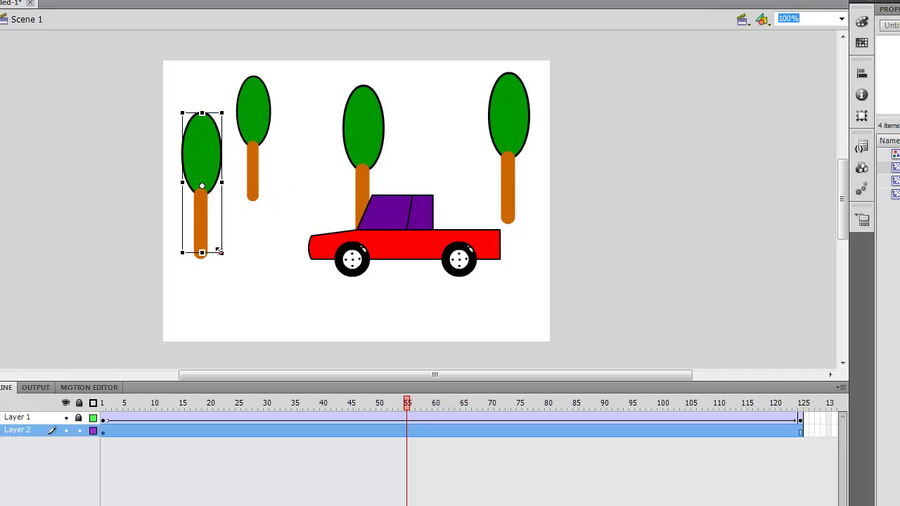
pyautogui.click(355, 151)
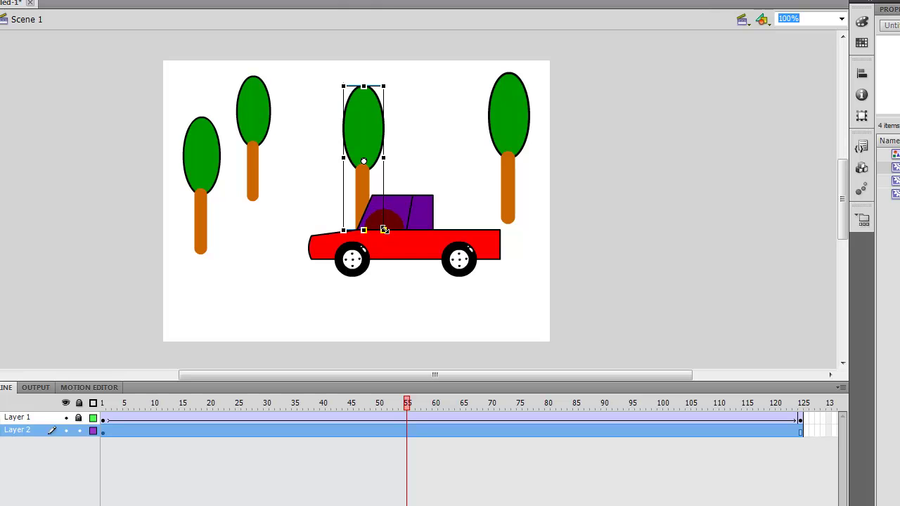
pyautogui.moveTo(383, 230); pyautogui.dragTo(379, 234)
pyautogui.click(514, 138)
# Spread the trees out along the upper stage, shrinking the second tree from the left further and raising the leftmost one.
pyautogui.moveTo(378, 153); pyautogui.dragTo(454, 124)
pyautogui.moveTo(524, 130)
pyautogui.mouseDown()
pyautogui.moveTo(404, 132)
pyautogui.moveTo(517, 125)
pyautogui.mouseUp()
pyautogui.moveTo(398, 130); pyautogui.dragTo(400, 127)
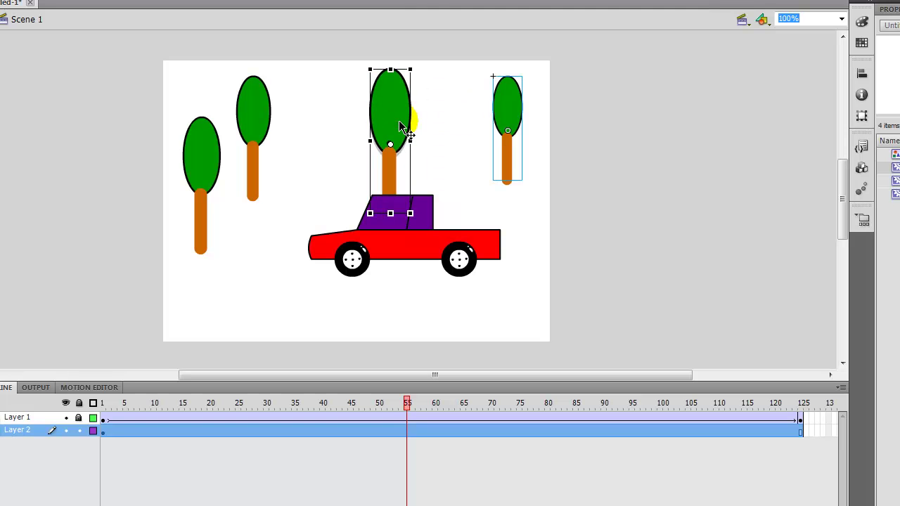
pyautogui.moveTo(263, 117); pyautogui.dragTo(287, 110)
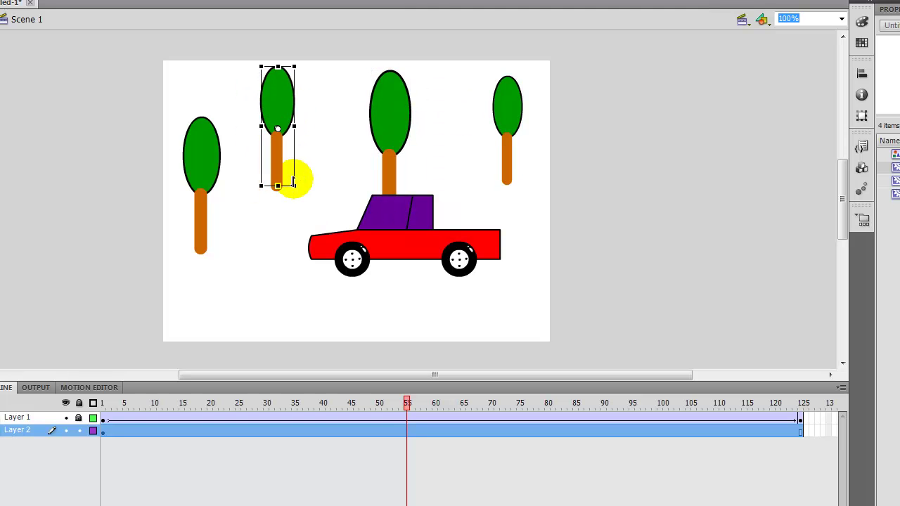
pyautogui.moveTo(290, 183); pyautogui.dragTo(287, 166)
pyautogui.moveTo(215, 178); pyautogui.dragTo(226, 147)
# Deselect the trees and test the movie to check the truck driving in front of them.
pyautogui.click(249, 255)
pyautogui.click(237, 332)
pyautogui.hotkey('ctrl', 'Return')
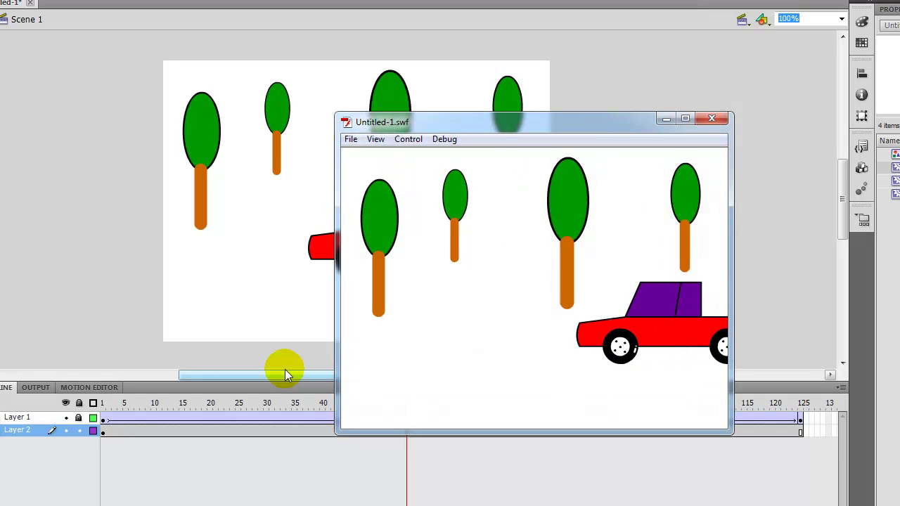